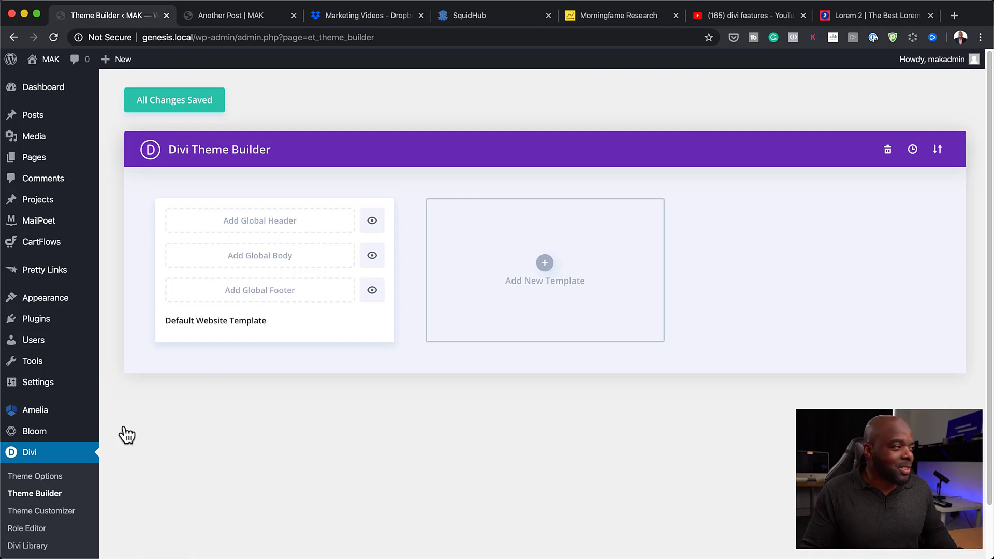
Examine the published Another Post page from its header through its body in the current design
click(254, 15)
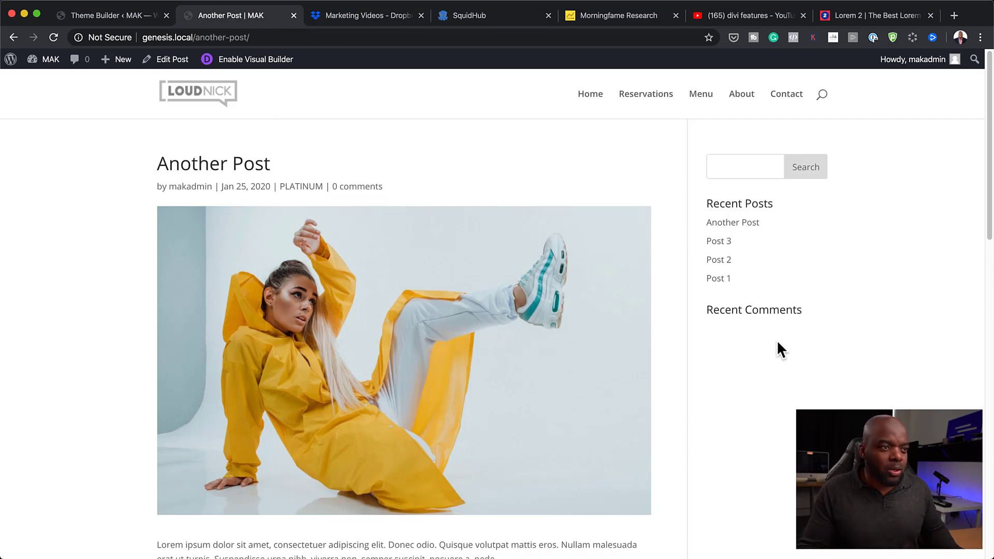
scroll(598, 330, down, 15)
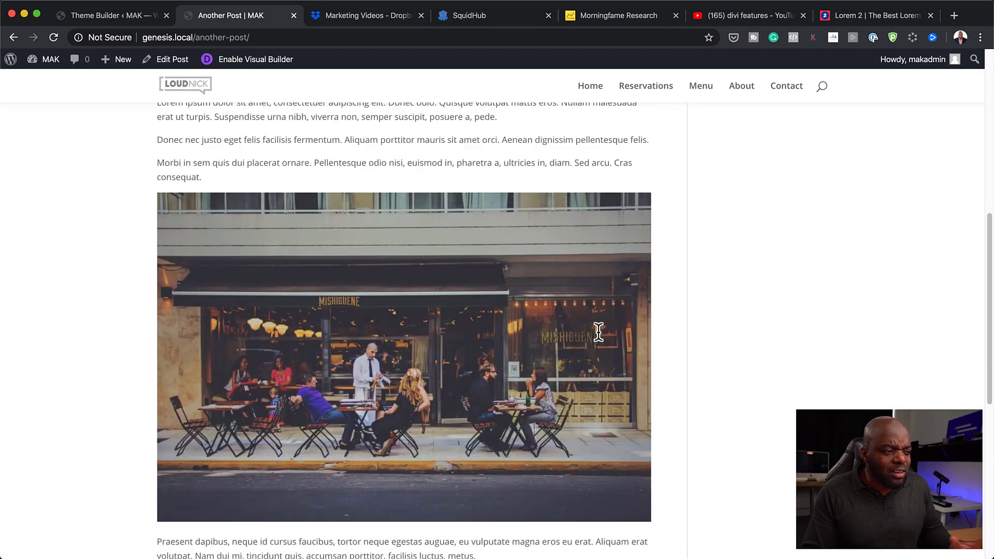
scroll(599, 331, up, 15)
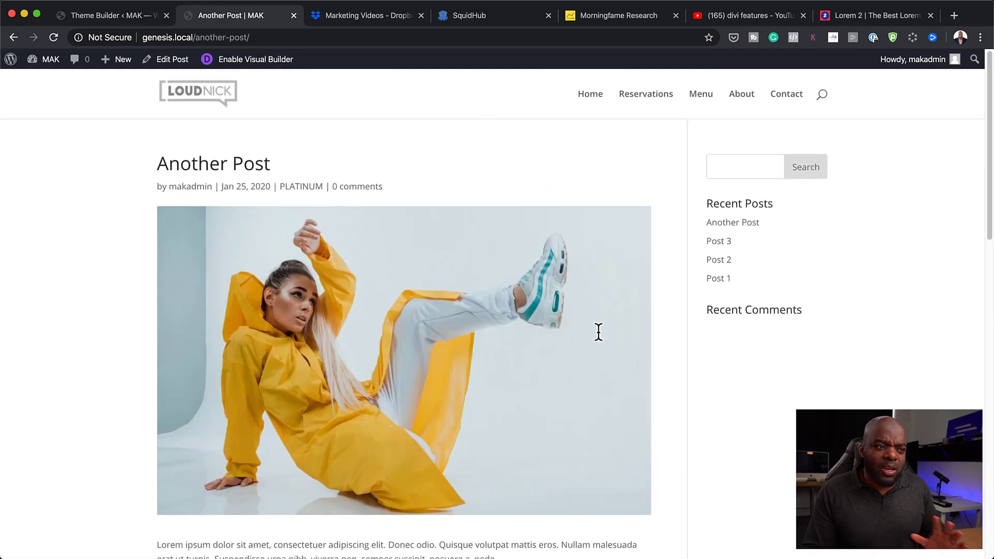
Import BLOGGER-PRO-1.1.json into the Divi Theme Builder, overriding the default website template and existing assignments
click(149, 18)
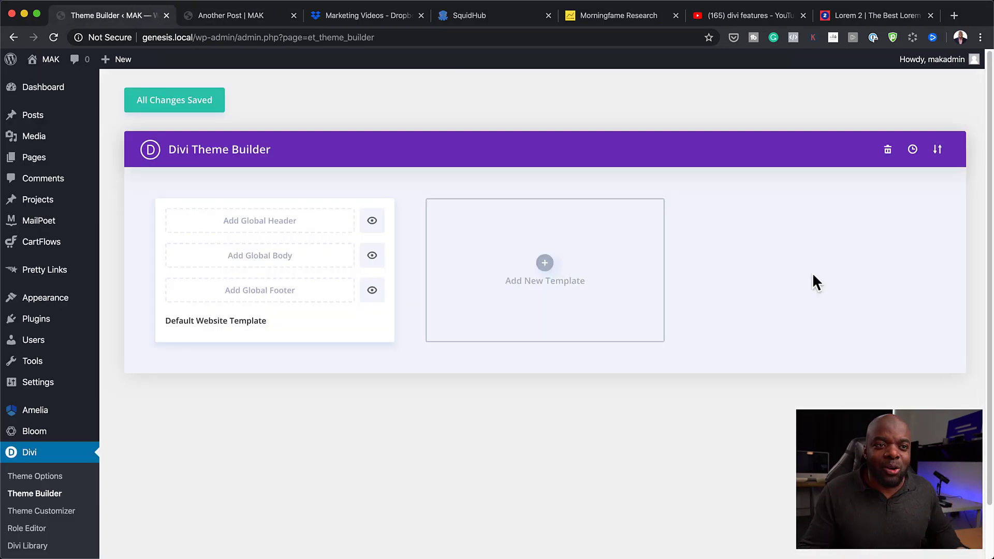
click(938, 150)
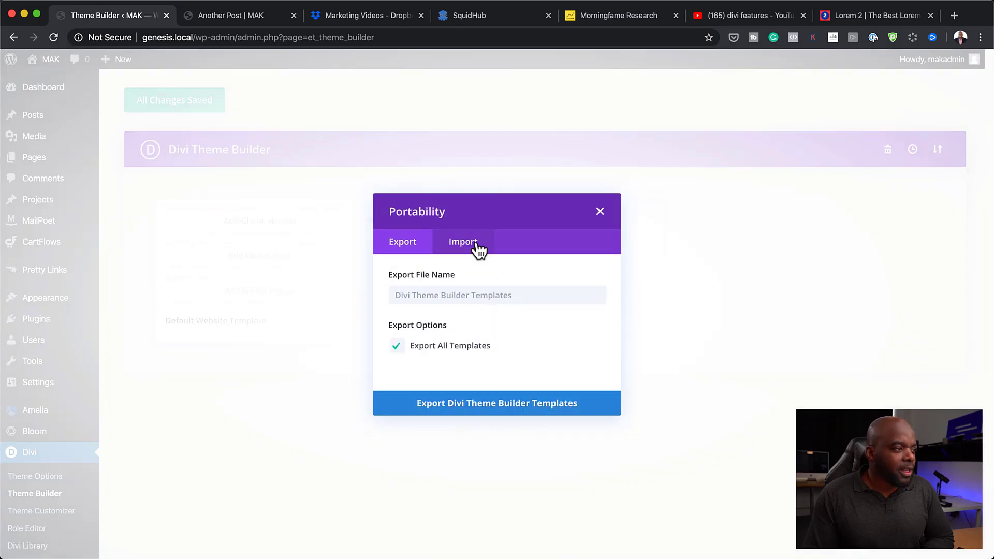
click(477, 248)
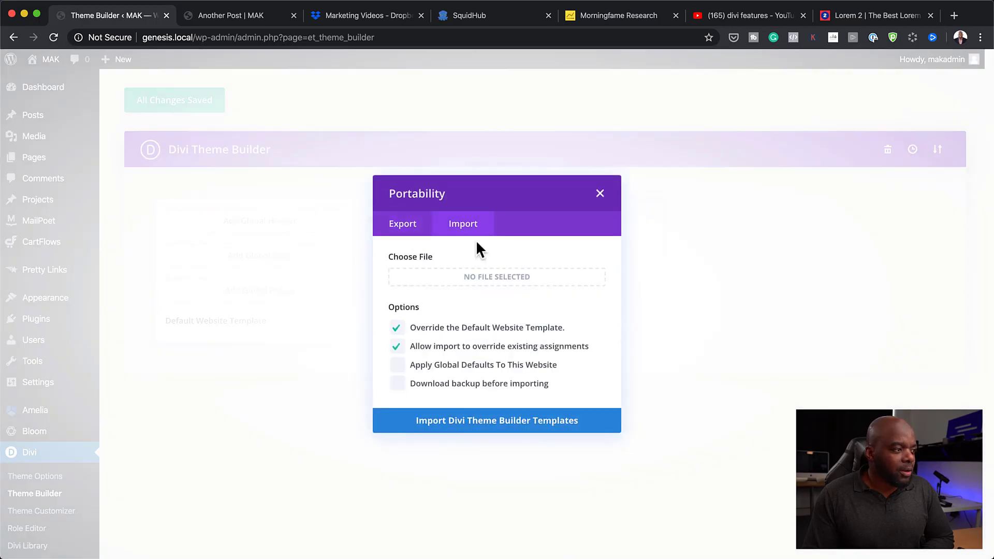
click(480, 286)
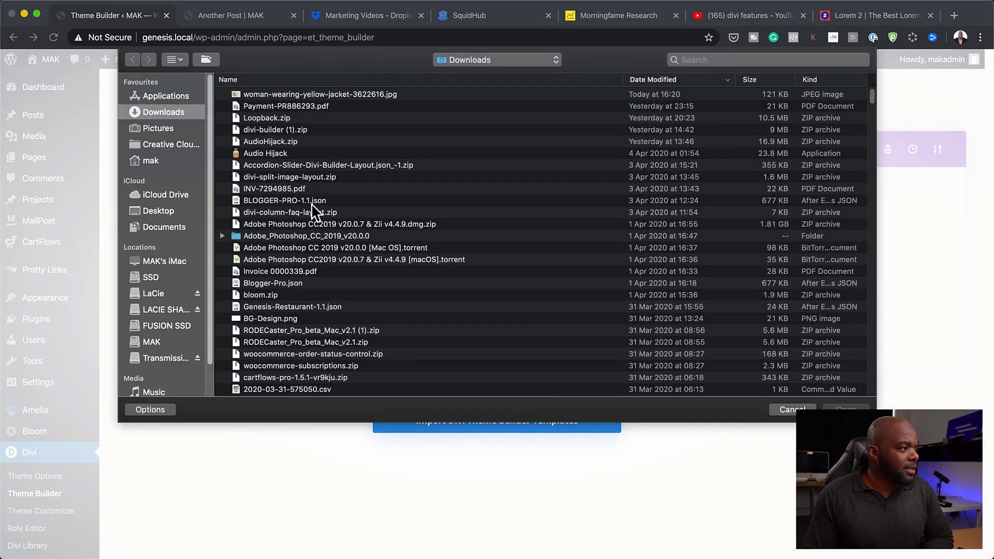
click(339, 202)
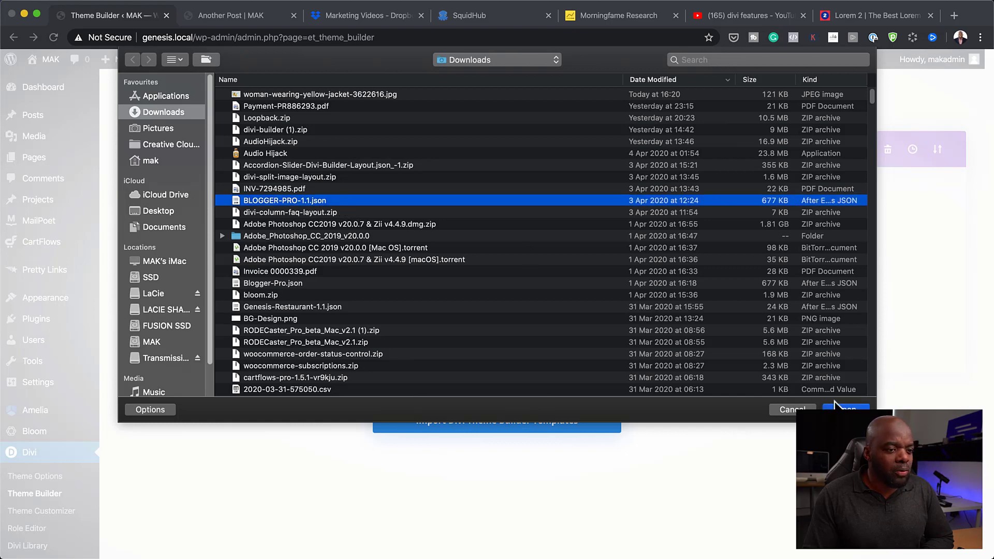
key(Return)
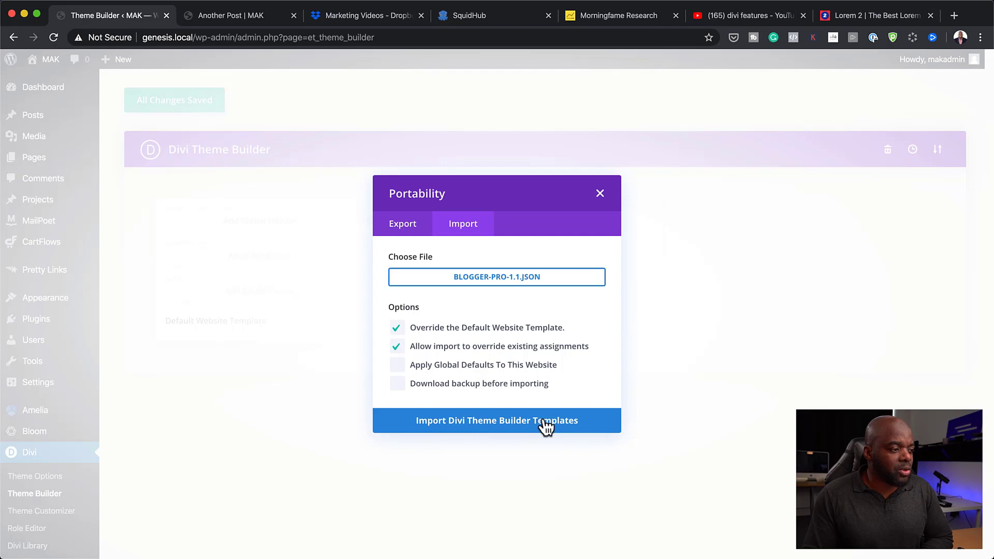
click(545, 424)
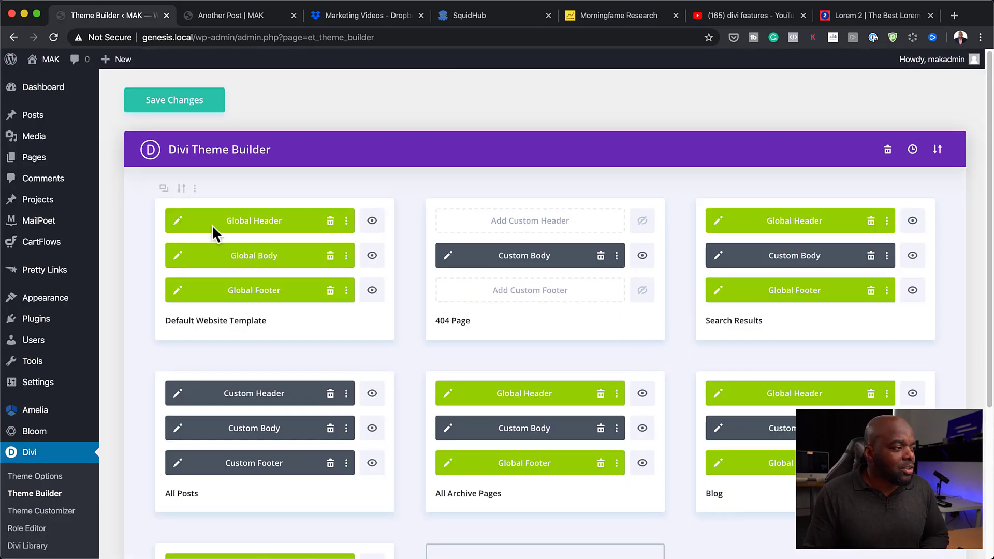
Look over the imported templates and save the Theme Builder changes
scroll(721, 396, down, 5)
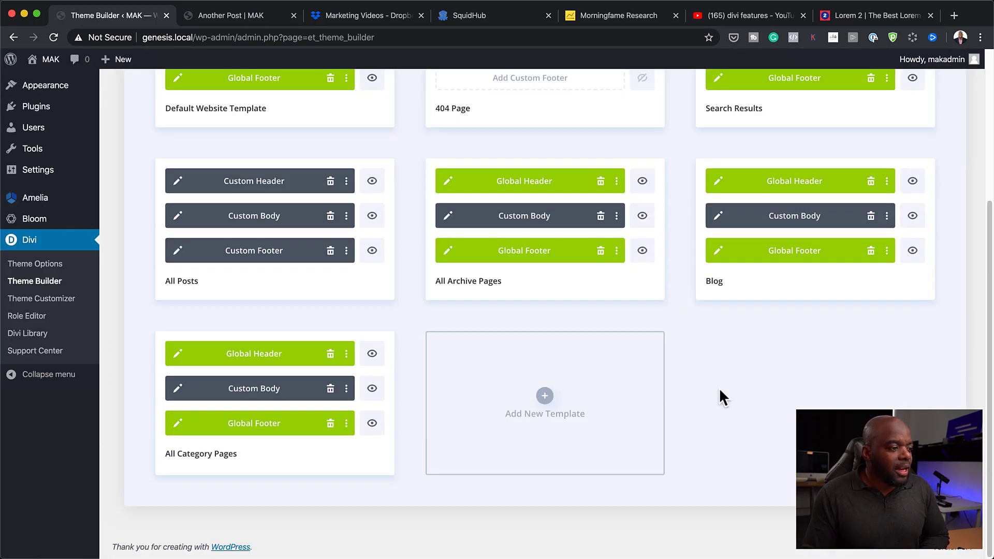
scroll(722, 397, up, 5)
click(175, 104)
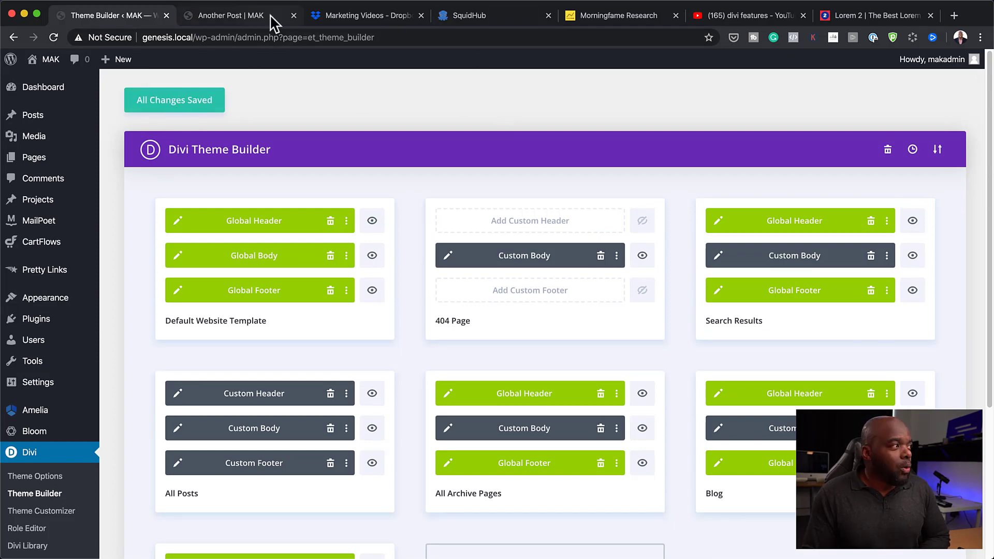
Check the old layout of the published Another Post page, reload it with the imported template, and dismiss the discount popup
click(248, 16)
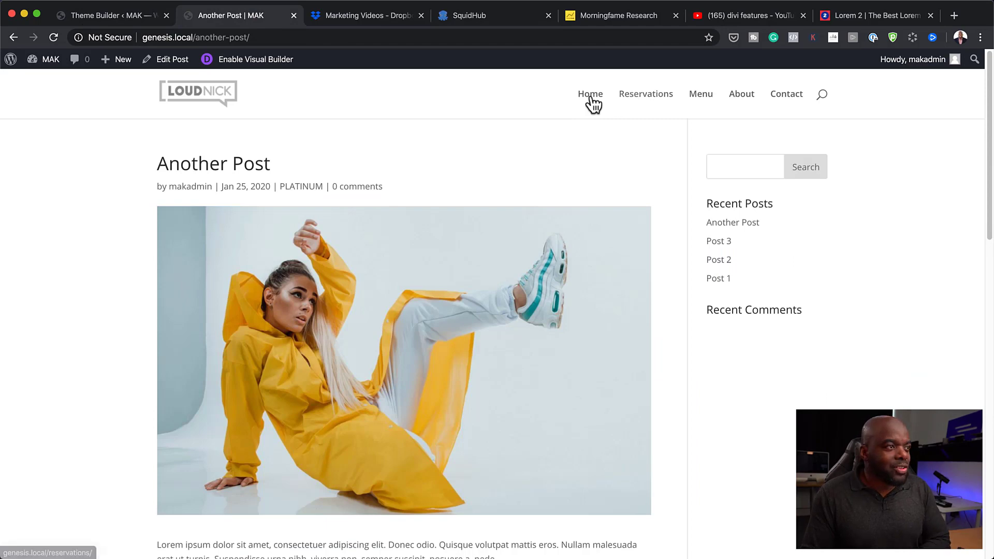
scroll(802, 311, down, 15)
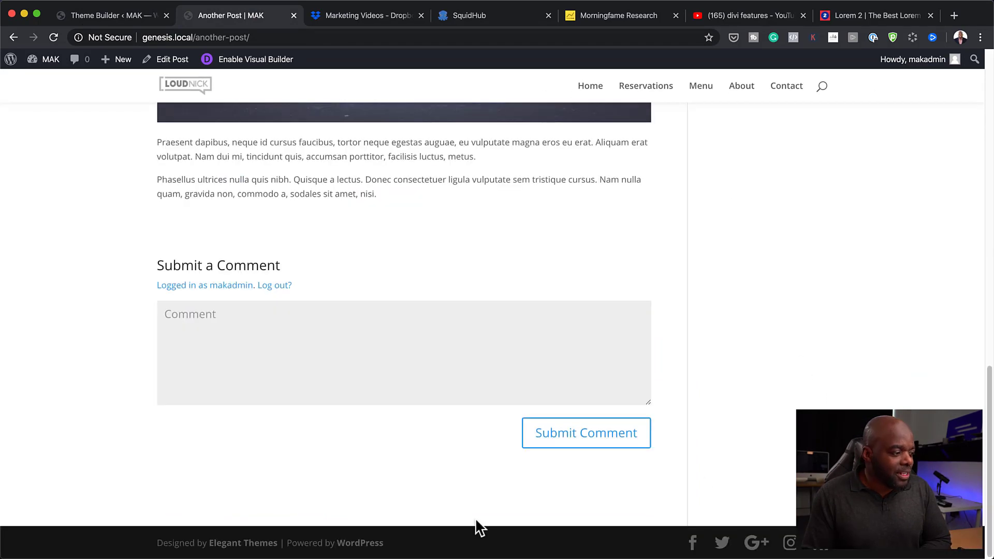
scroll(647, 333, up, 10)
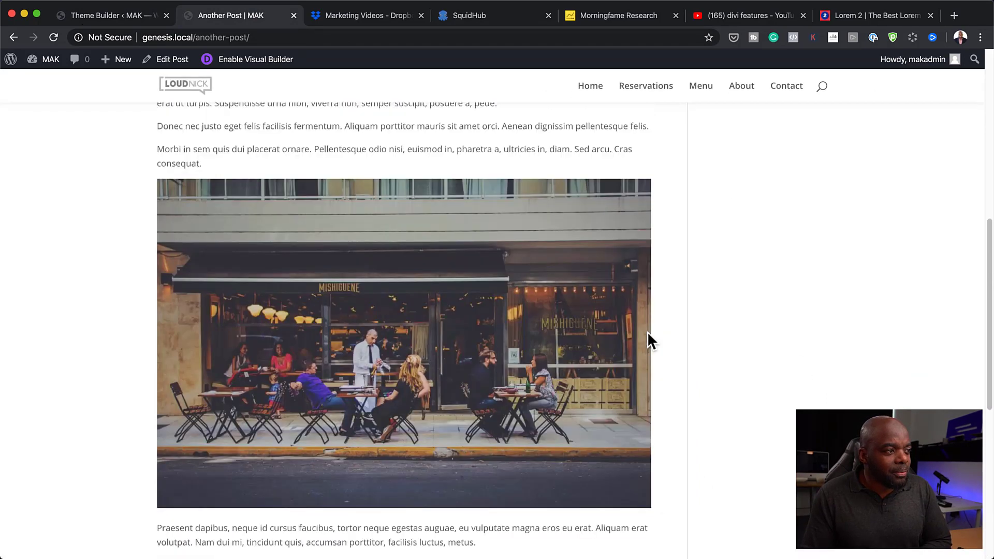
scroll(576, 315, up, 8)
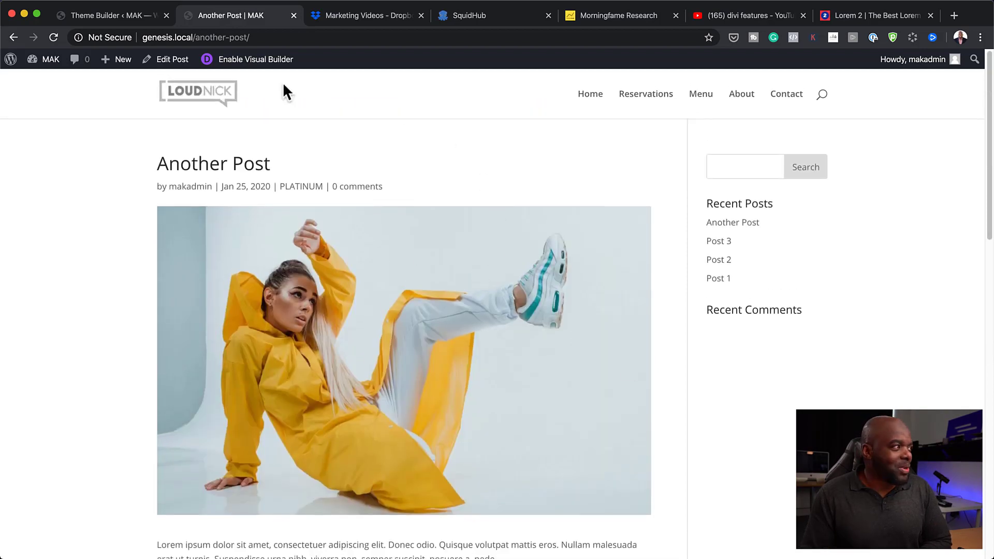
click(56, 39)
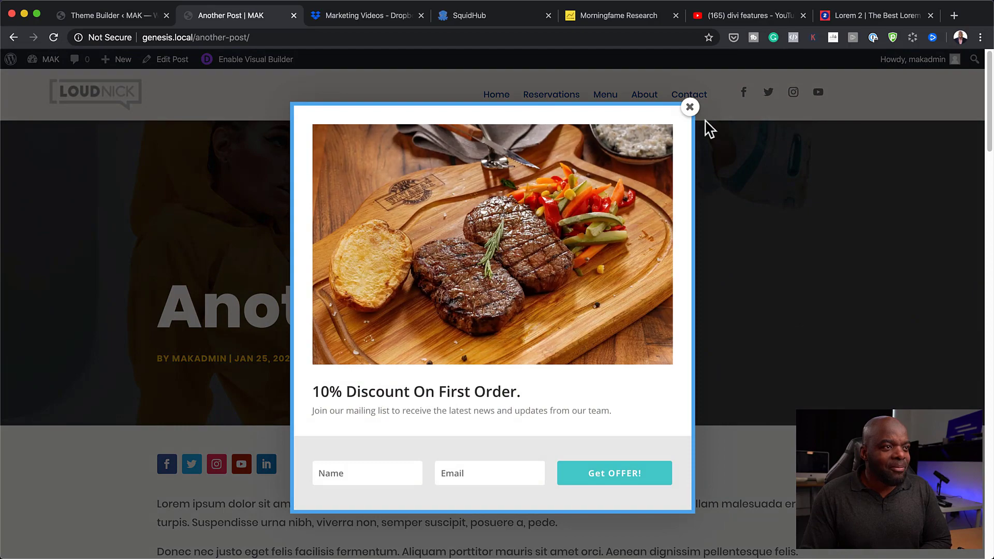
click(689, 107)
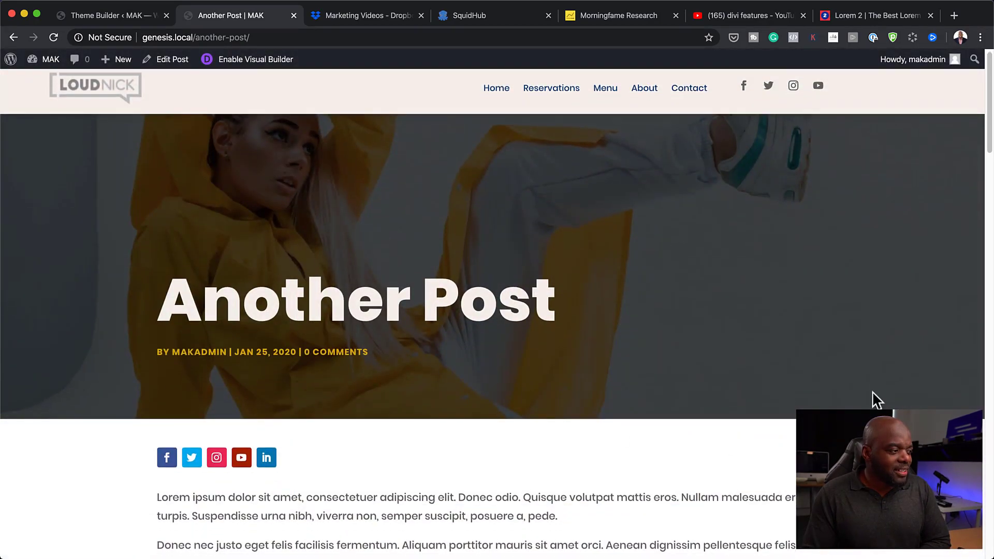
Examine the redesigned post from its header to its footer, including the newsletter signup, related posts and comment sections
scroll(875, 398, down, 3)
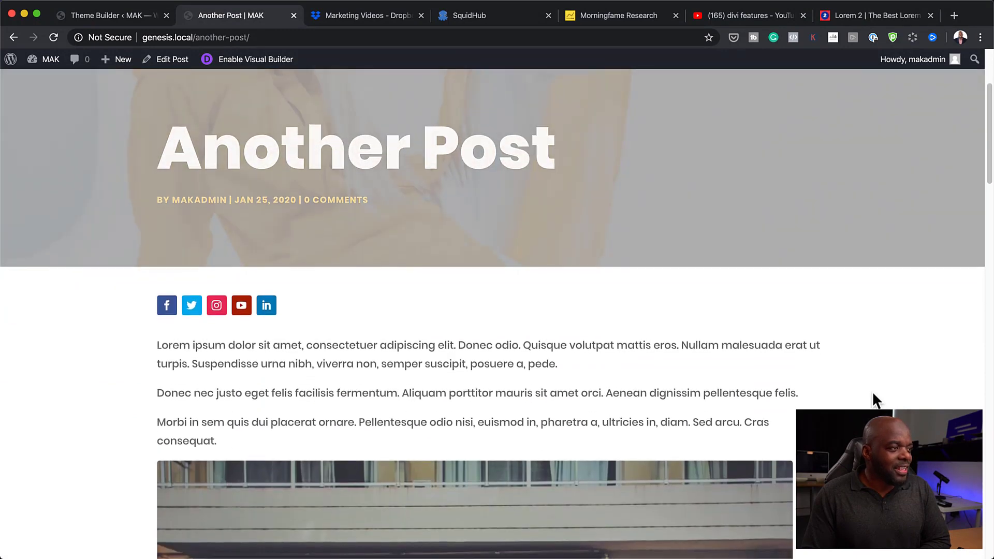
scroll(791, 378, up, 3)
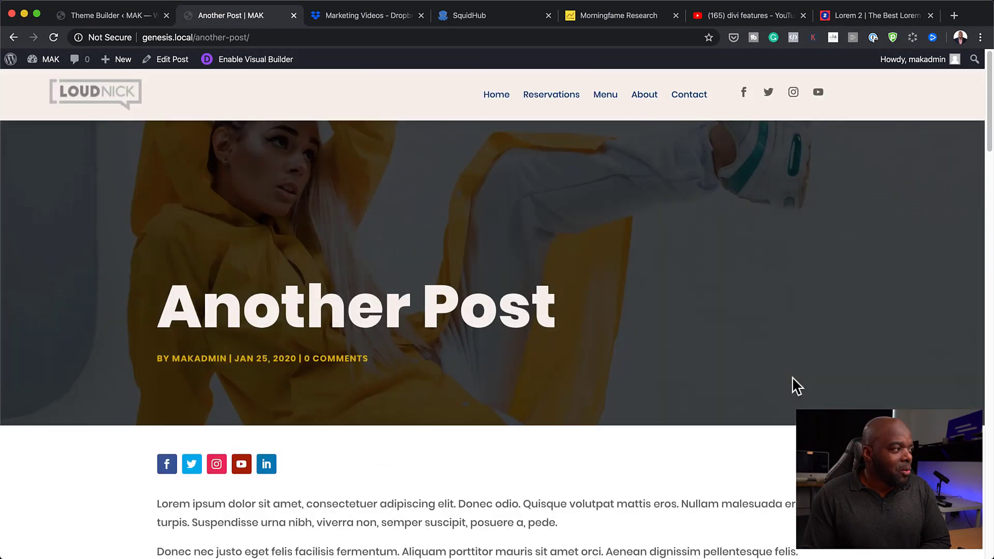
scroll(768, 381, down, 3)
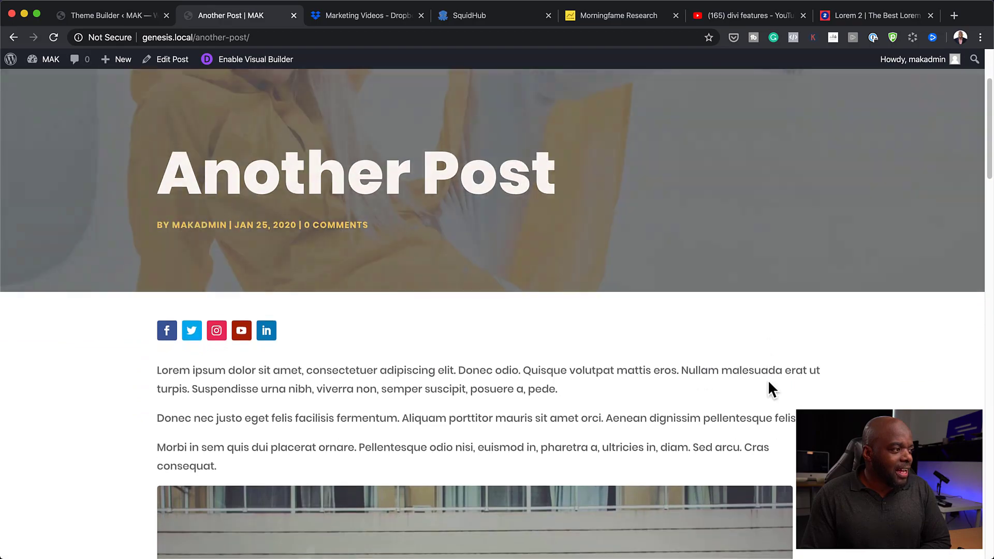
scroll(768, 382, down, 2)
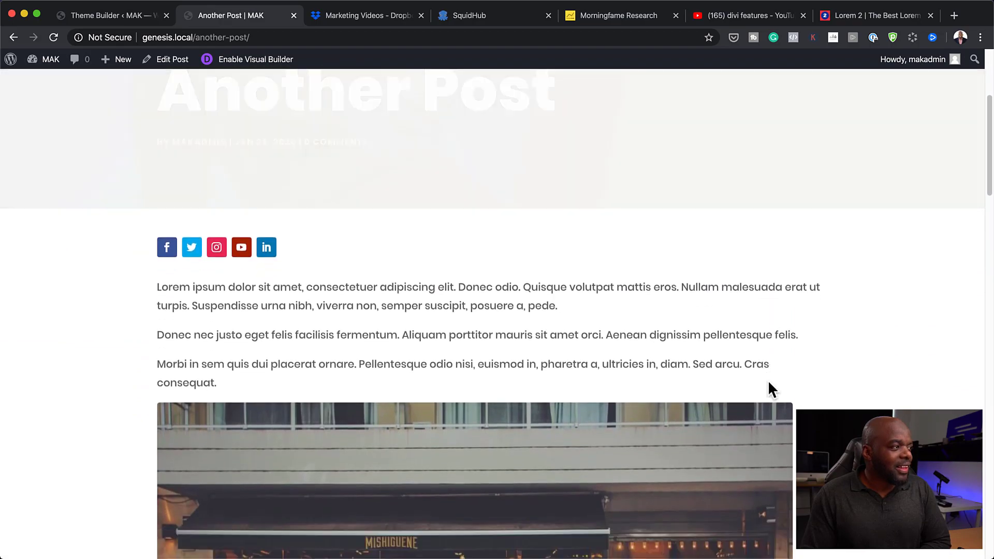
scroll(768, 380, down, 5)
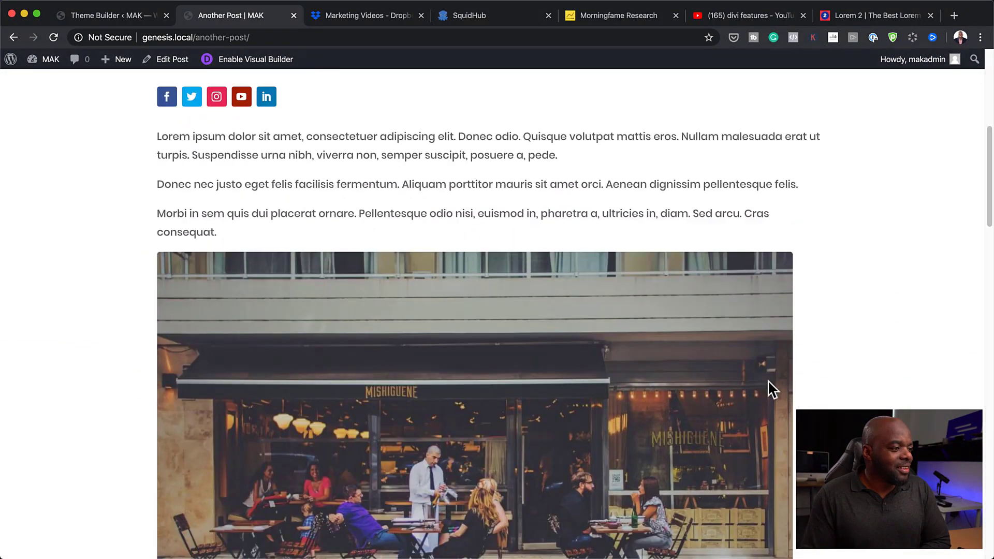
scroll(768, 380, down, 1)
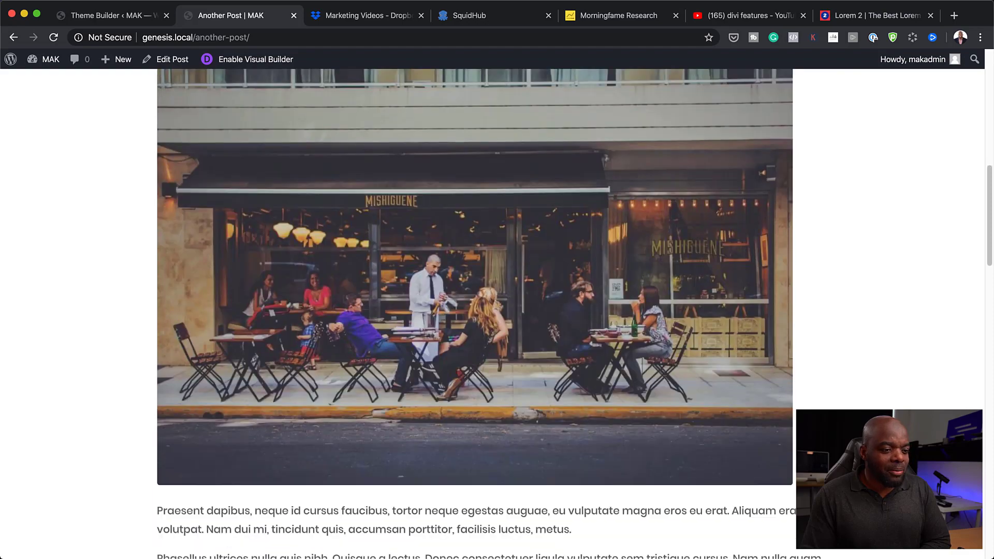
scroll(794, 485, down, 3)
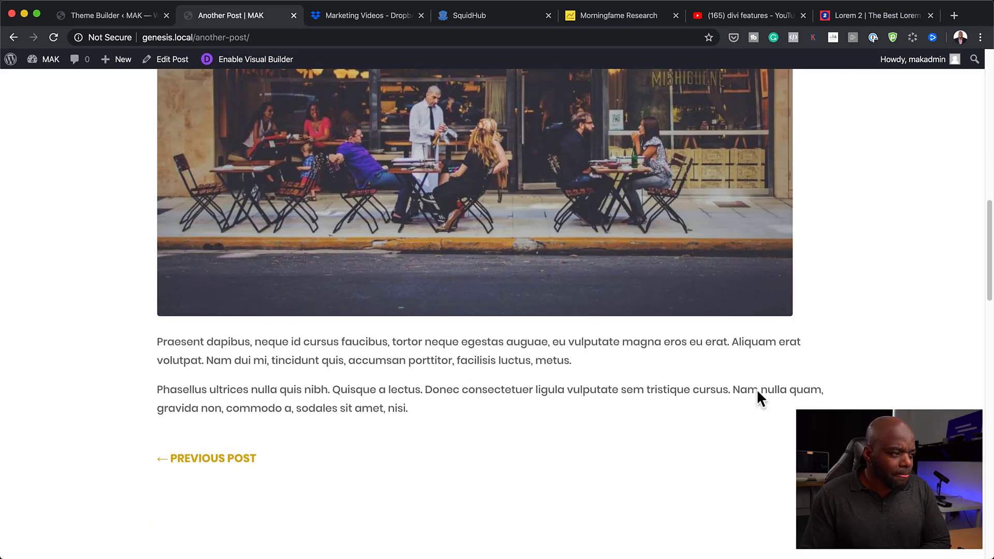
scroll(757, 390, down, 3)
scroll(757, 391, down, 4)
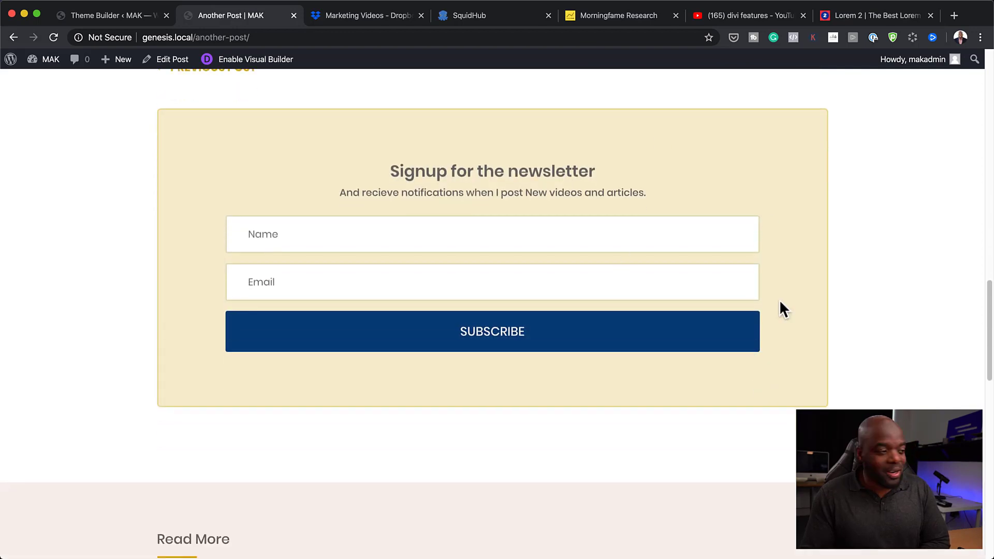
scroll(780, 303, down, 5)
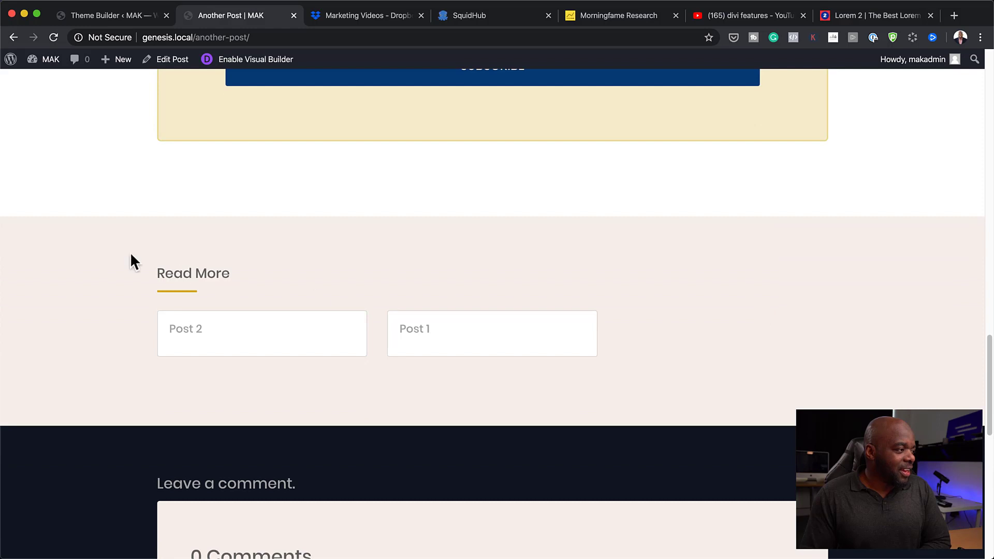
scroll(781, 336, down, 6)
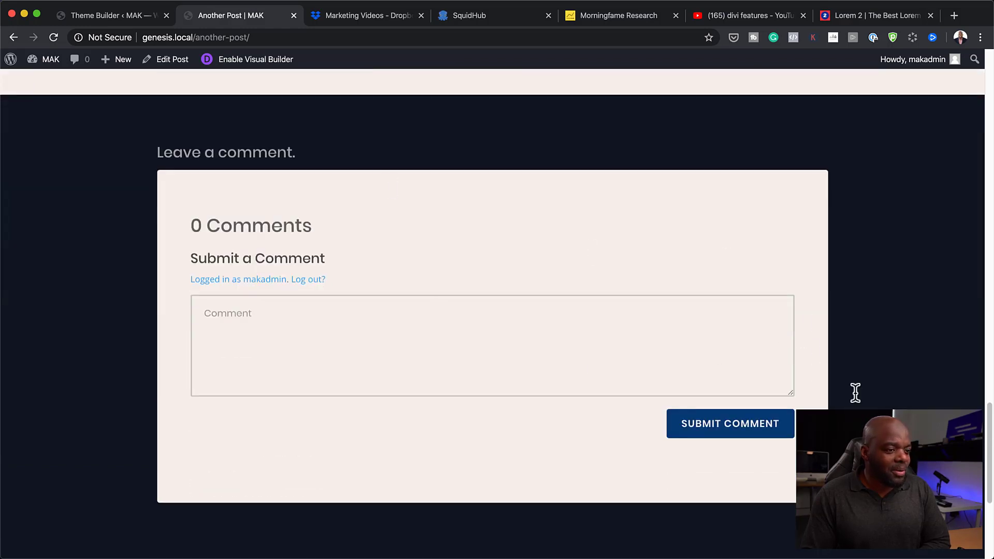
scroll(855, 392, down, 5)
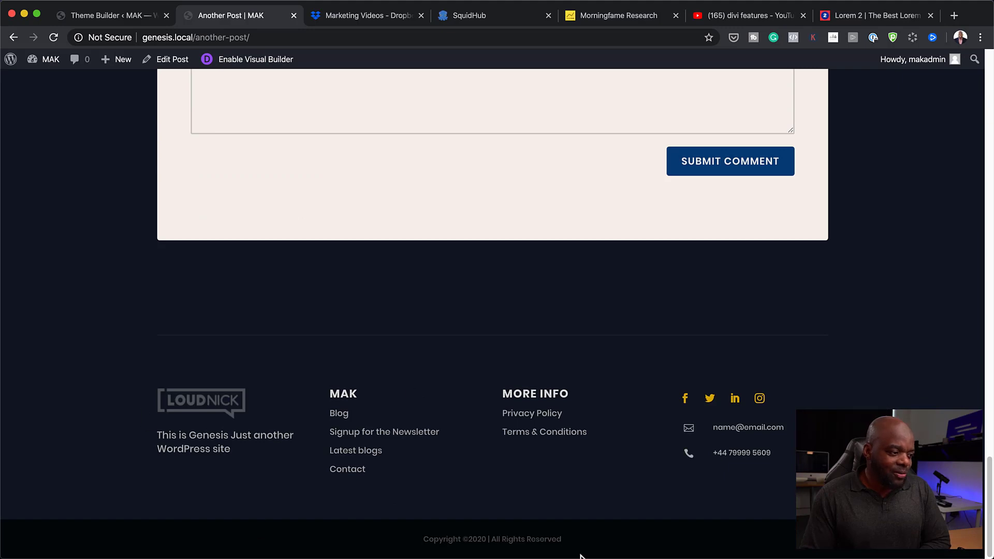
scroll(805, 364, up, 20)
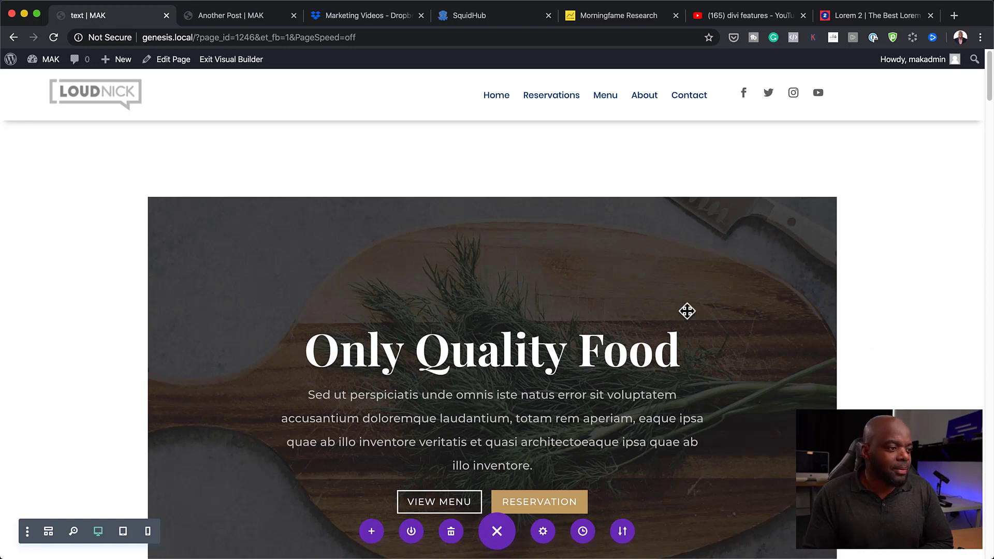
Try a Fixed position on the Welcome To Royal section and preview how it behaves while the page scrolls
scroll(672, 294, down, 1)
scroll(534, 266, down, 5)
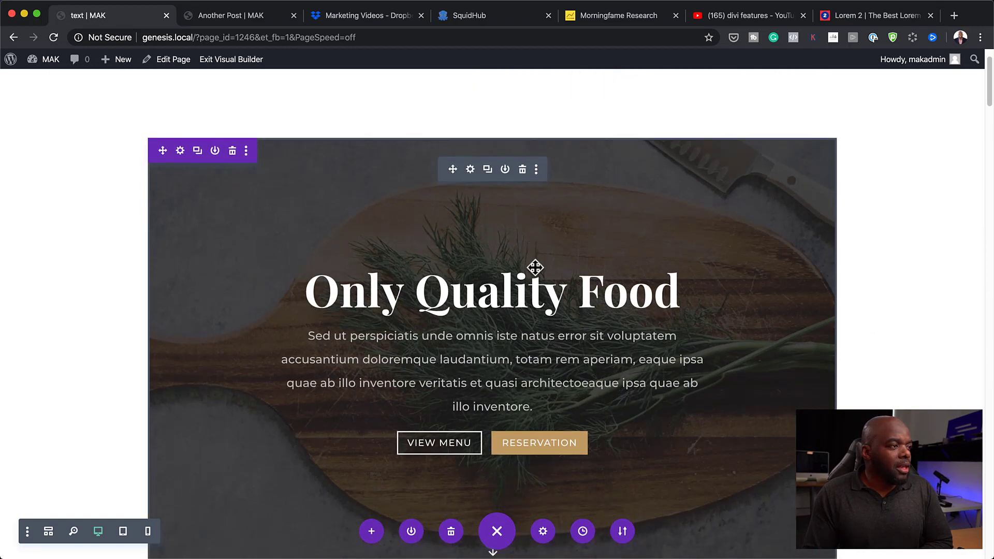
scroll(572, 300, down, 10)
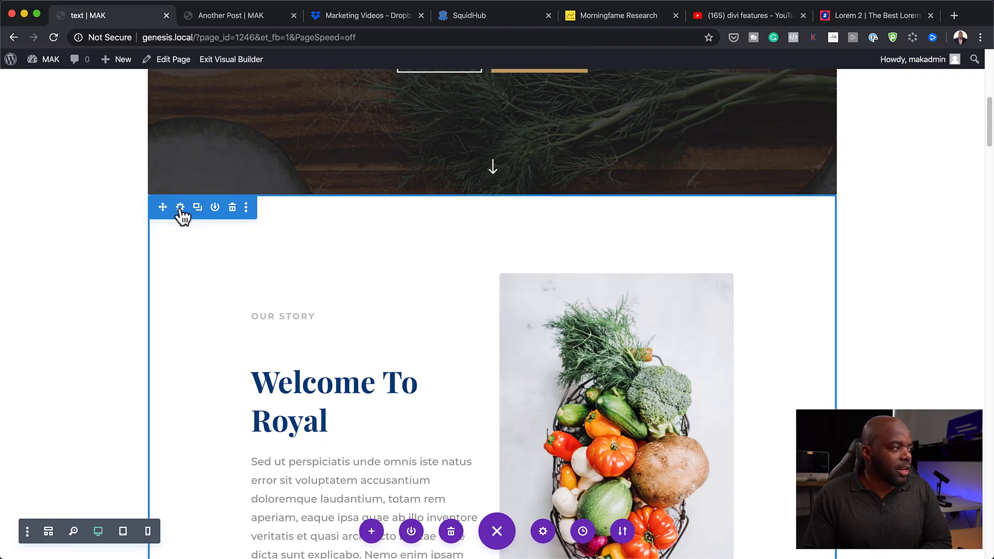
click(180, 207)
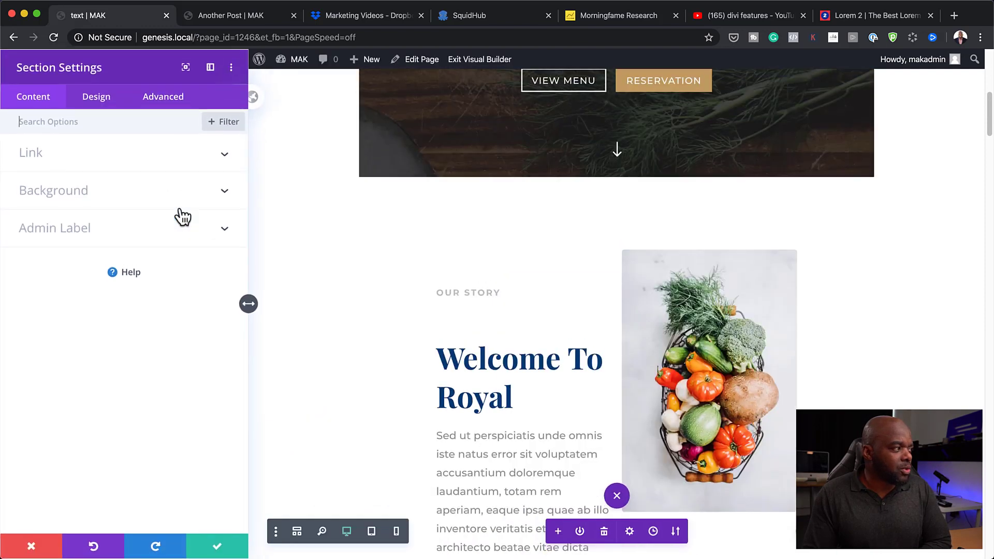
click(162, 106)
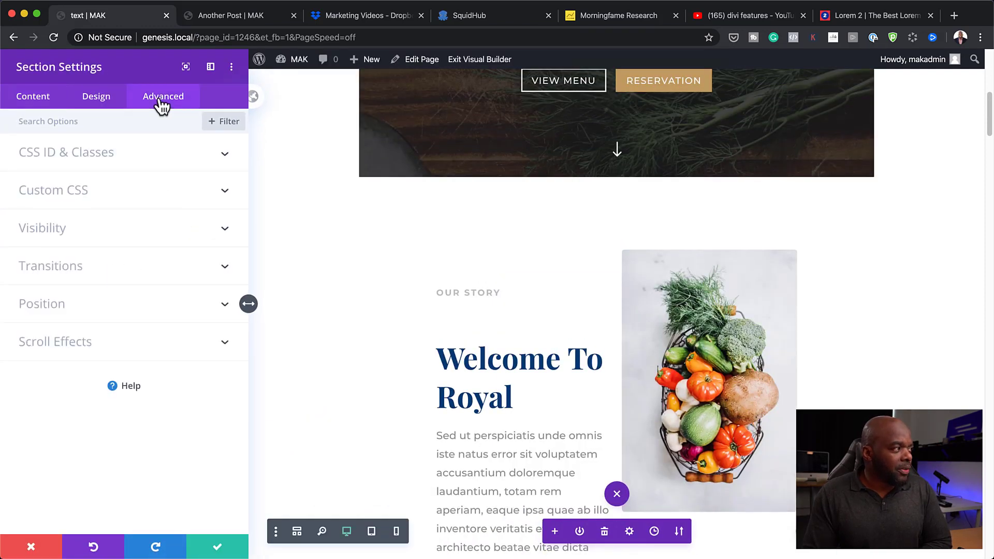
click(74, 308)
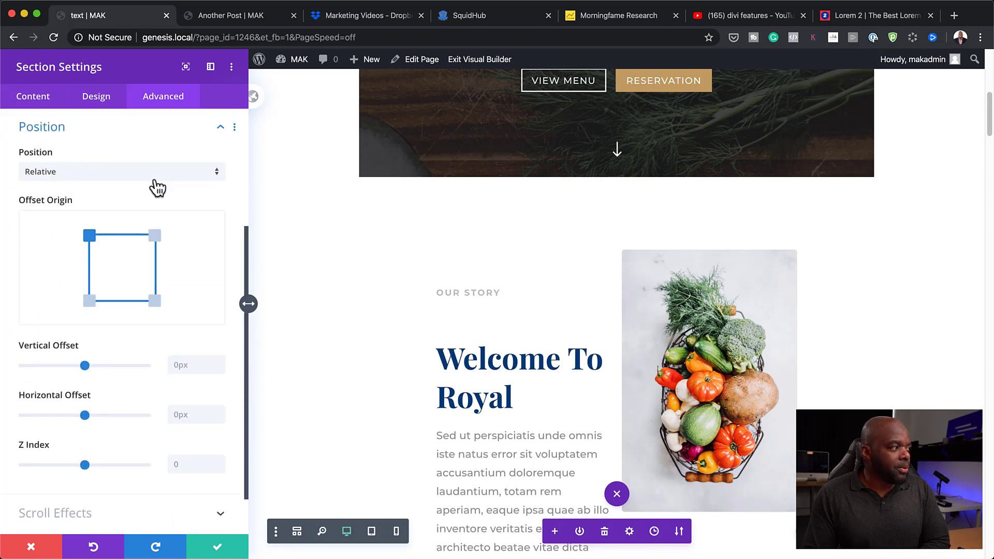
click(156, 175)
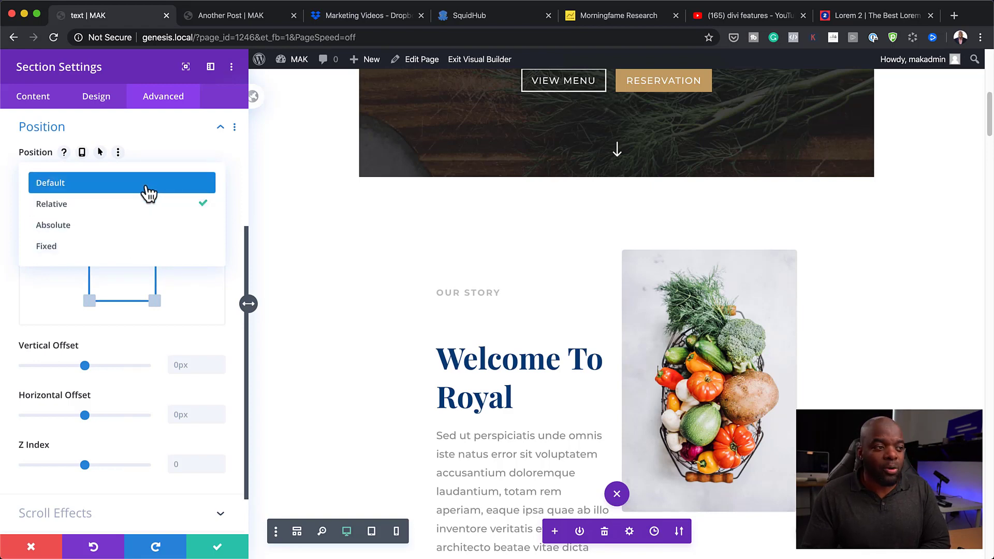
click(85, 249)
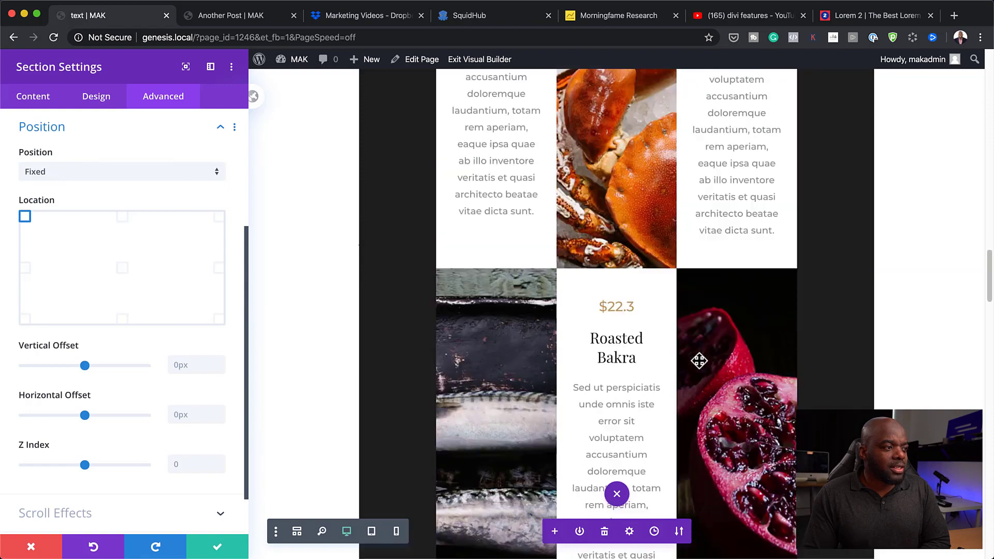
scroll(698, 361, up, 5)
scroll(699, 361, down, 12)
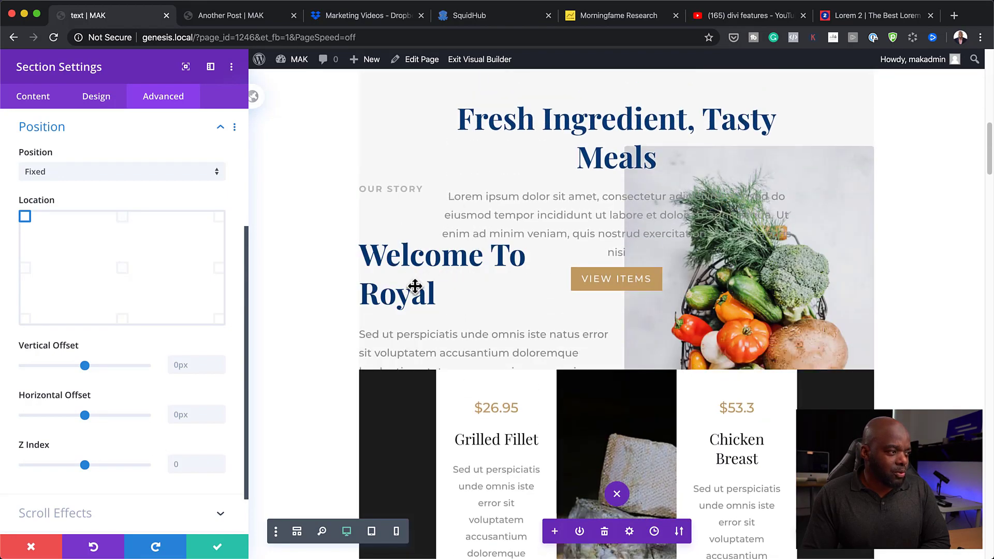
Return the Welcome To Royal section's position to Default and close its settings
click(111, 174)
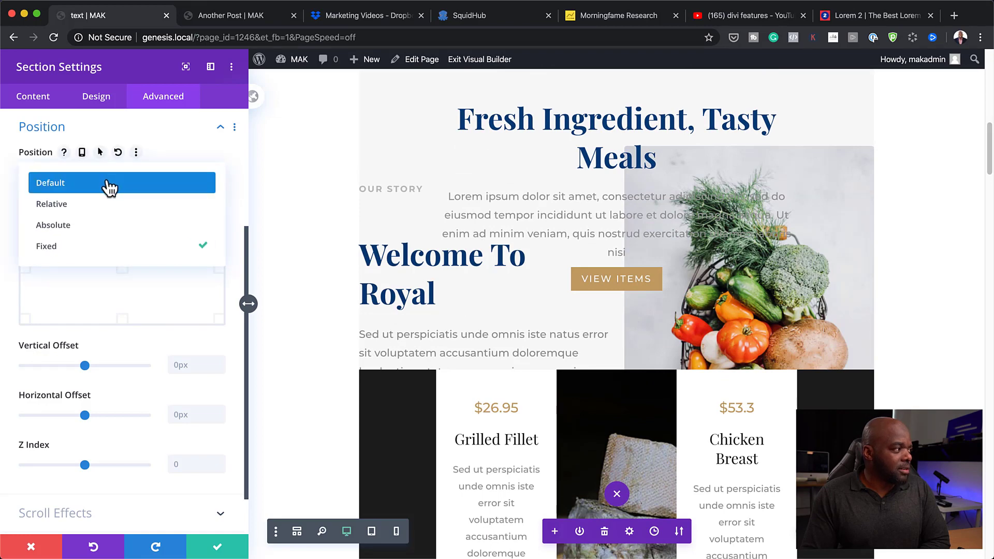
click(110, 187)
scroll(715, 342, up, 10)
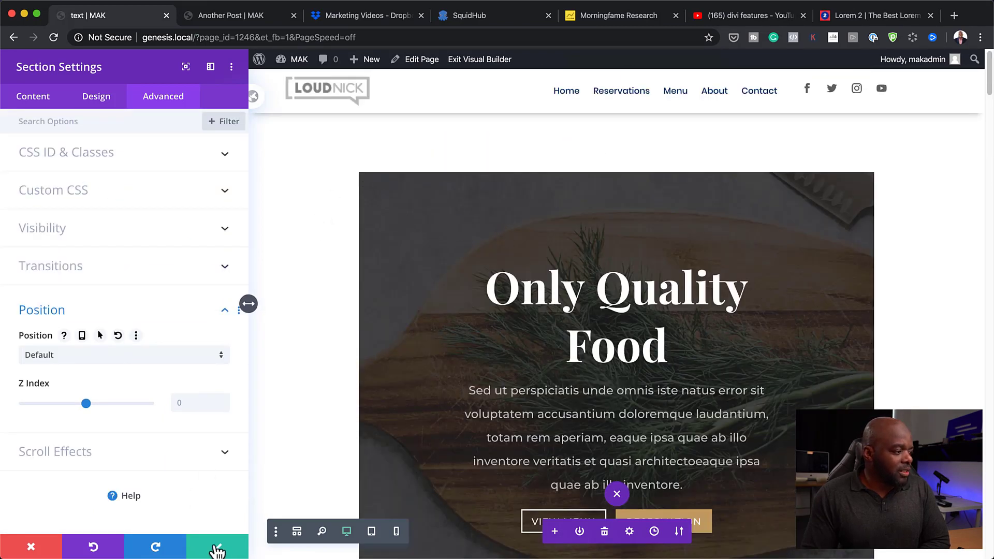
click(31, 546)
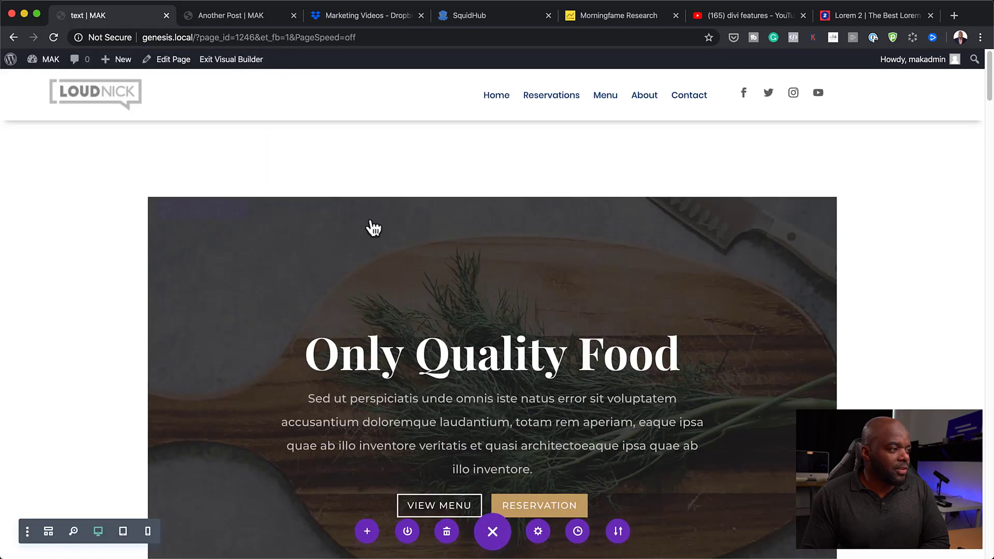
Set the Only Quality Food hero section's position to Fixed and preview the whole page scrolling over it
scroll(393, 223, down, 3)
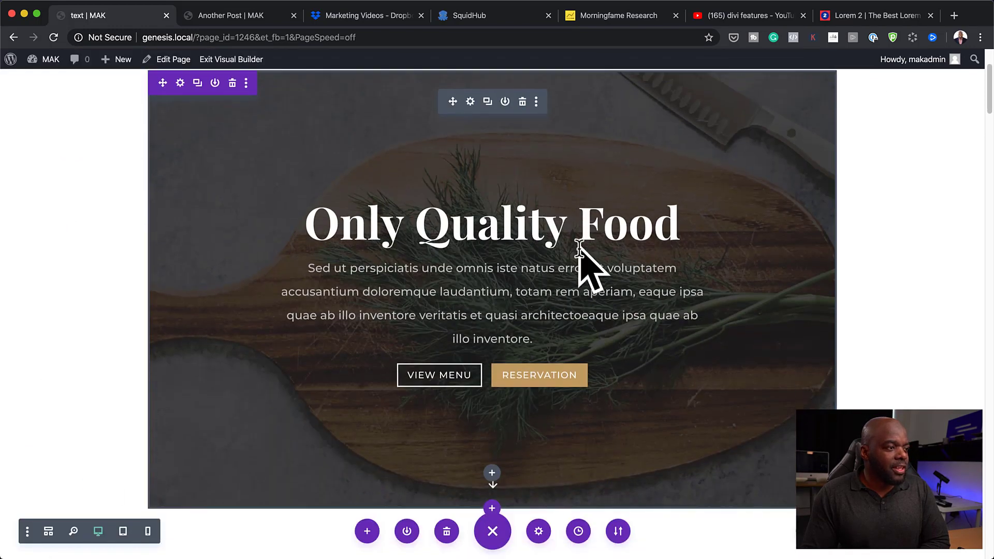
click(180, 84)
click(179, 101)
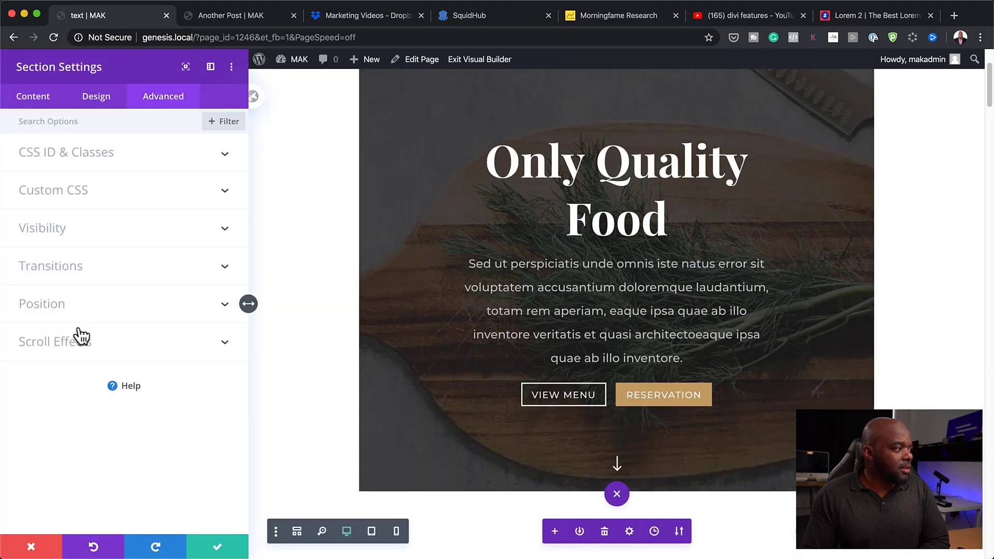
click(55, 306)
click(64, 166)
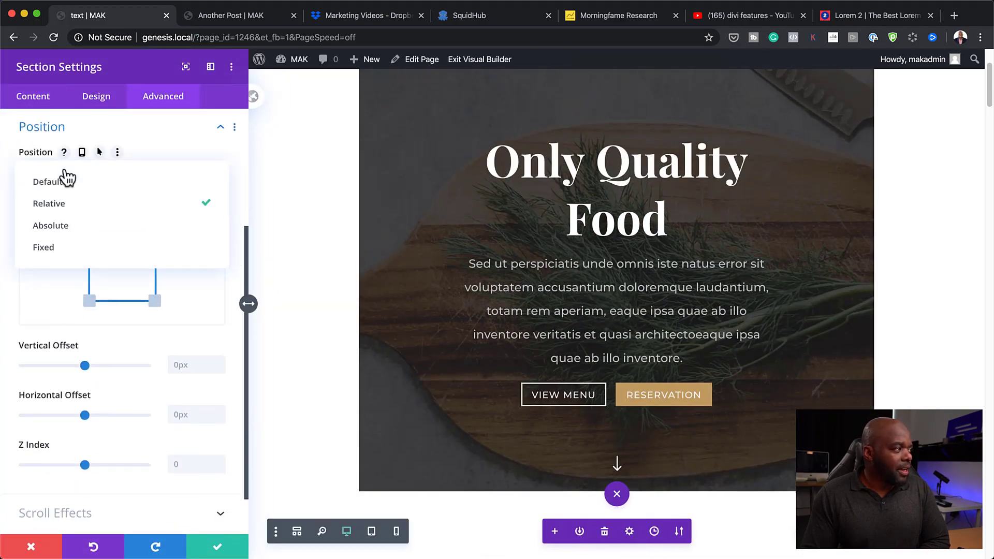
click(77, 248)
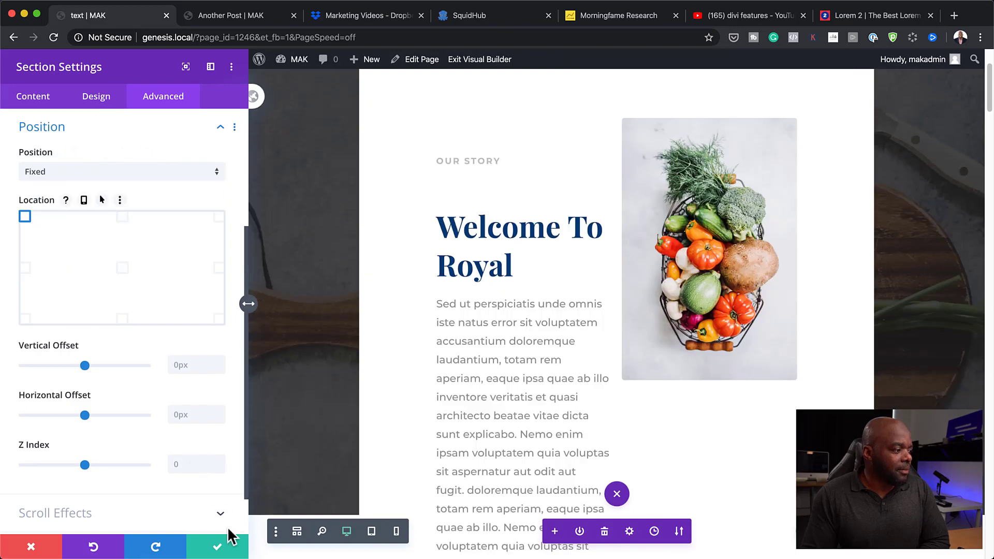
click(218, 545)
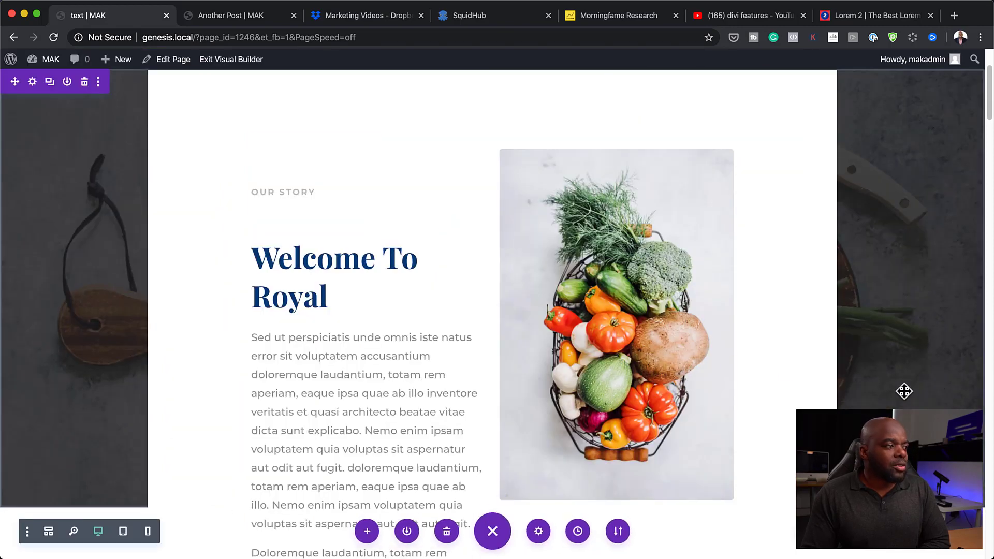
scroll(902, 391, up, 3)
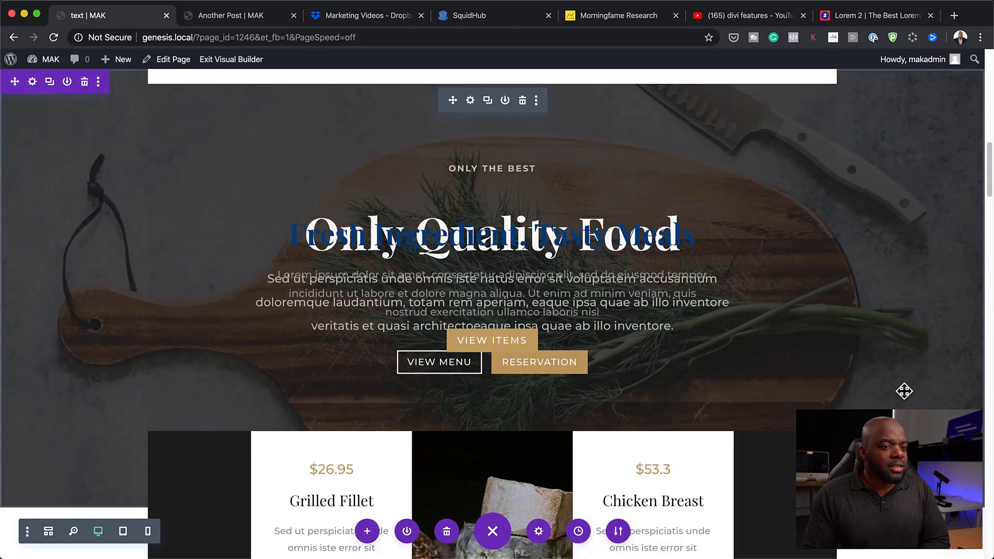
scroll(904, 391, down, 15)
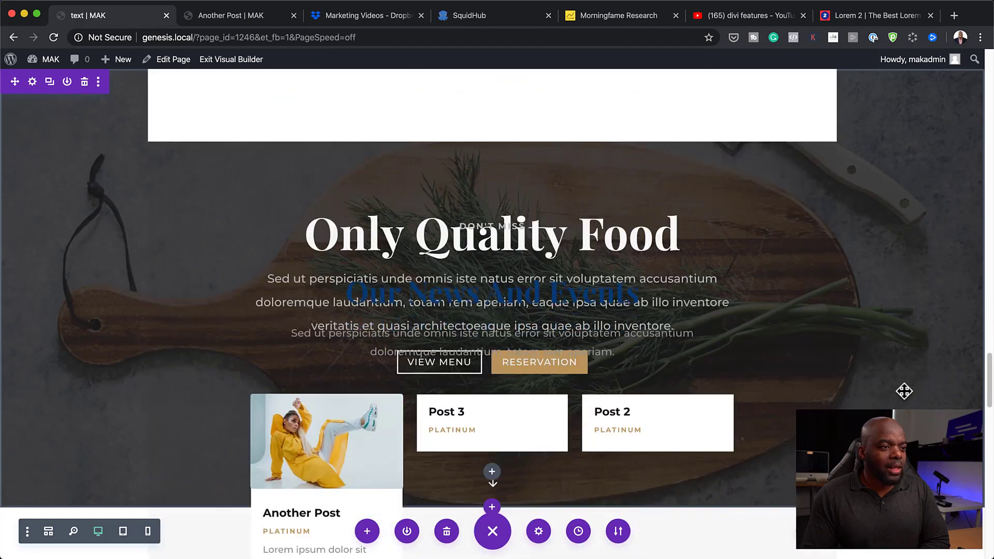
scroll(904, 391, down, 5)
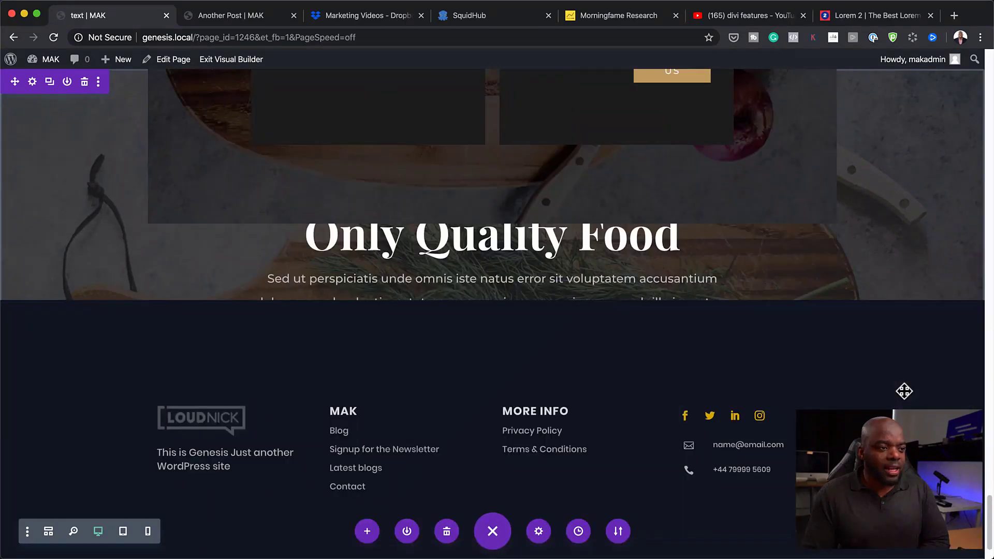
scroll(903, 391, up, 10)
scroll(904, 391, up, 10)
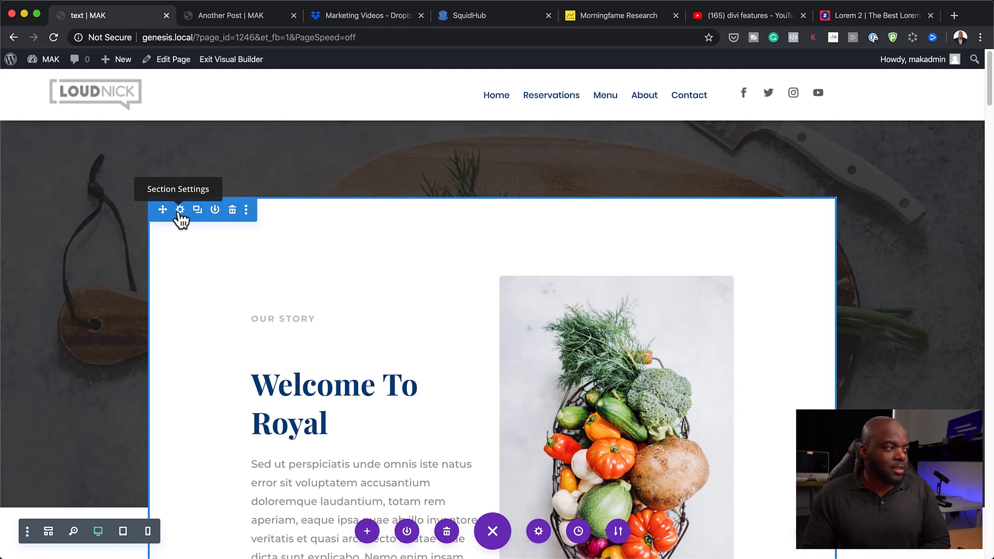
Enable the Vertical Motion scroll effect on the Welcome To Royal section
click(180, 210)
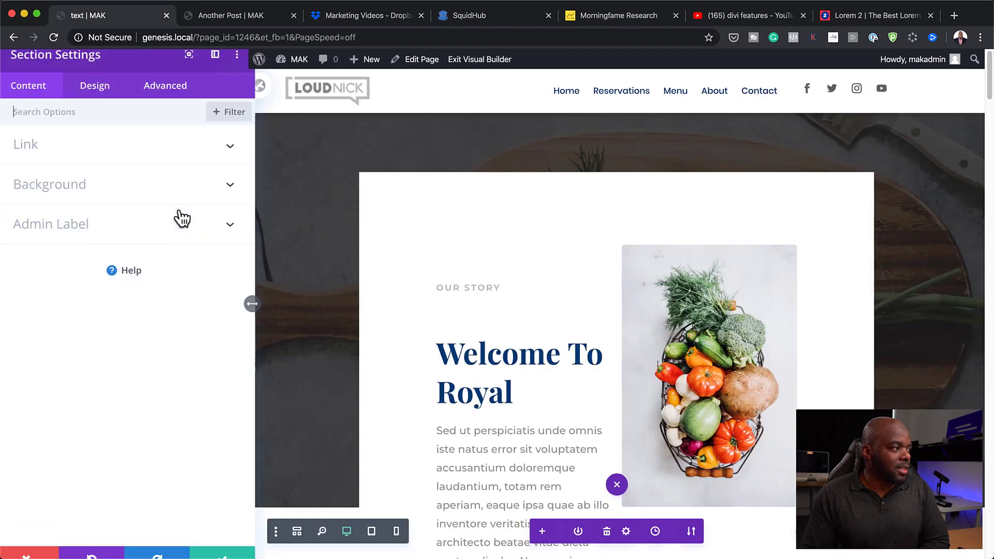
click(176, 104)
click(78, 344)
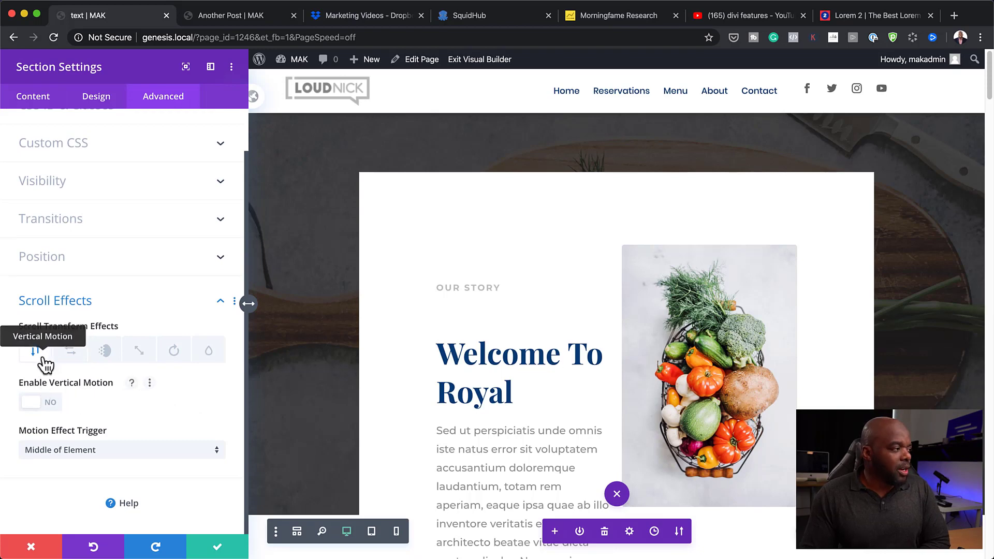
click(53, 405)
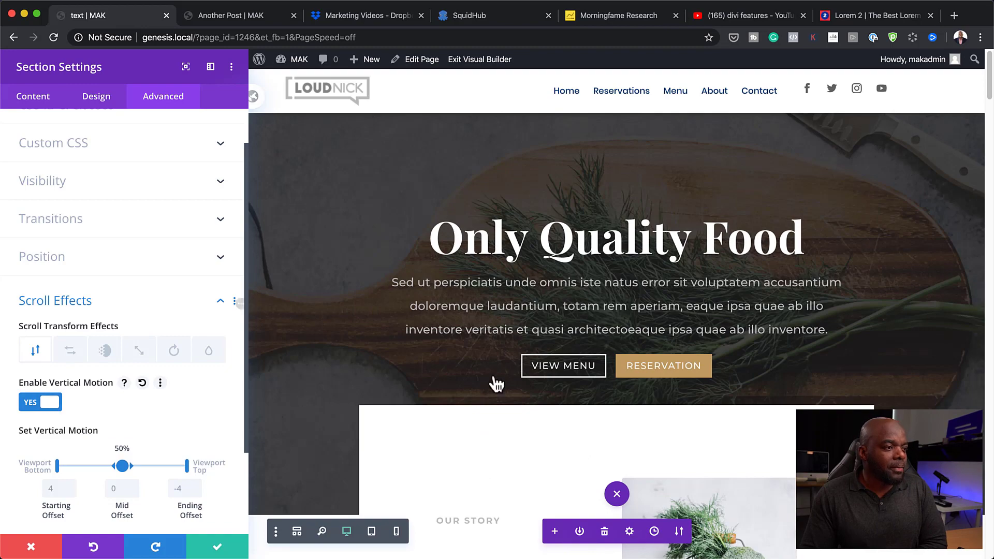
Examine how the Welcome To Royal section moves vertically over the fixed hero while the page scrolls
scroll(809, 382, down, 5)
scroll(809, 382, up, 5)
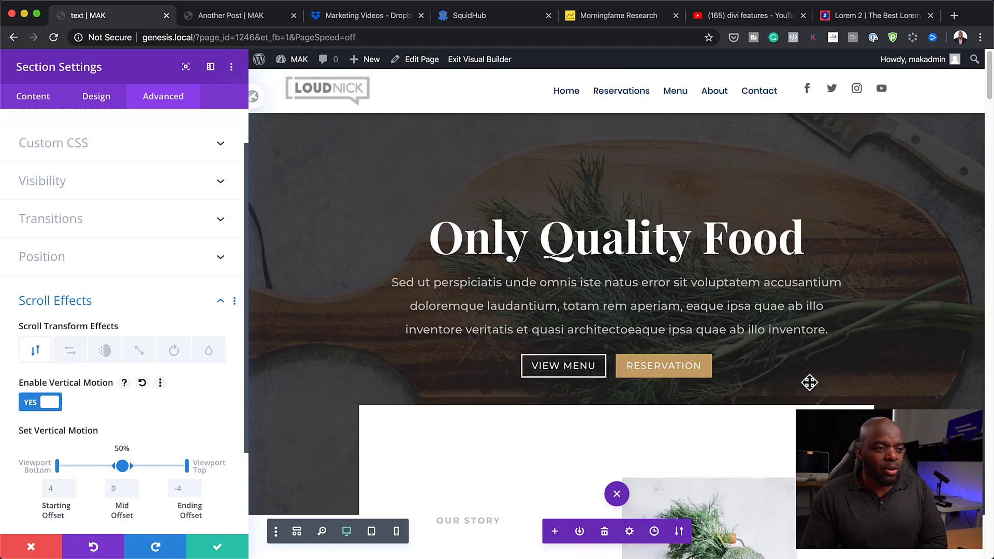
scroll(809, 381, down, 5)
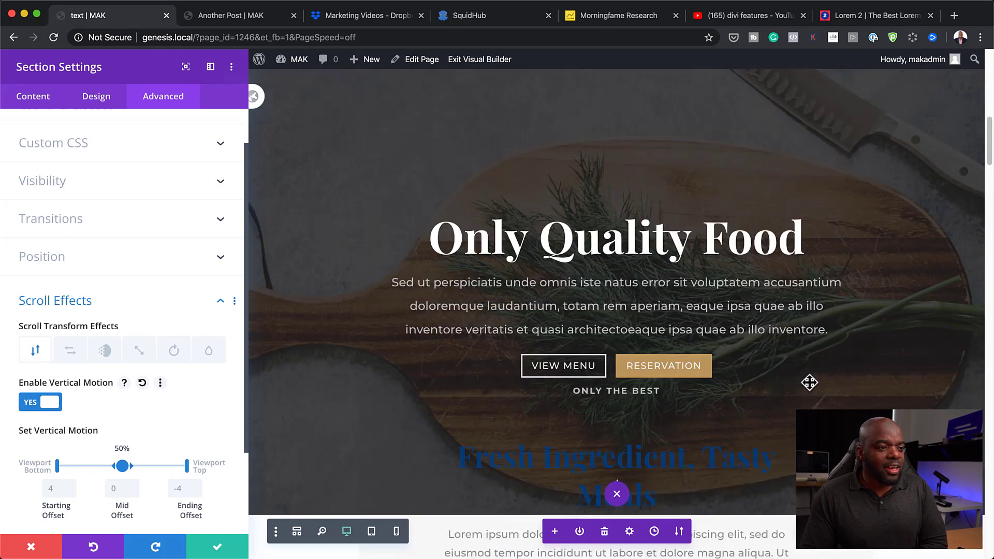
scroll(809, 381, down, 5)
scroll(808, 382, up, 10)
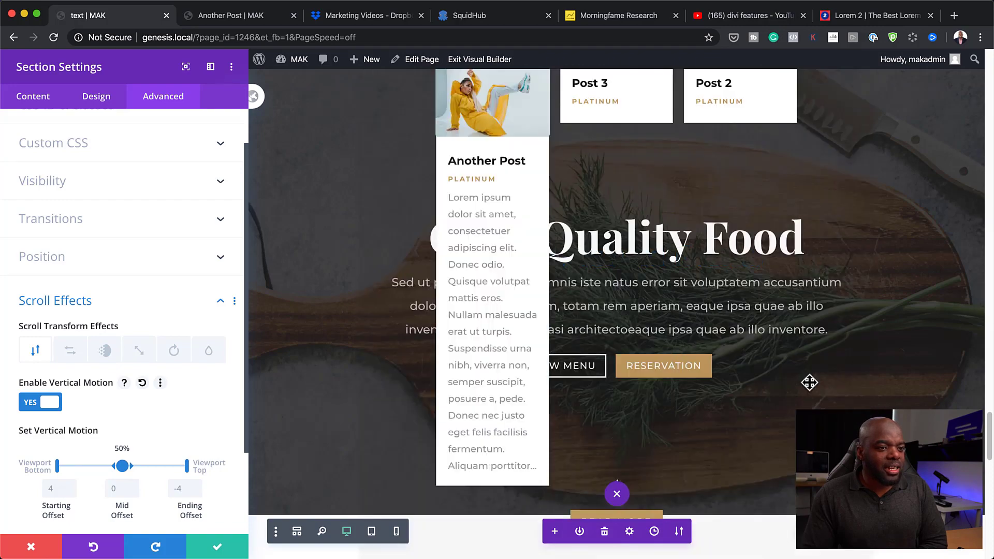
scroll(810, 322, down, 5)
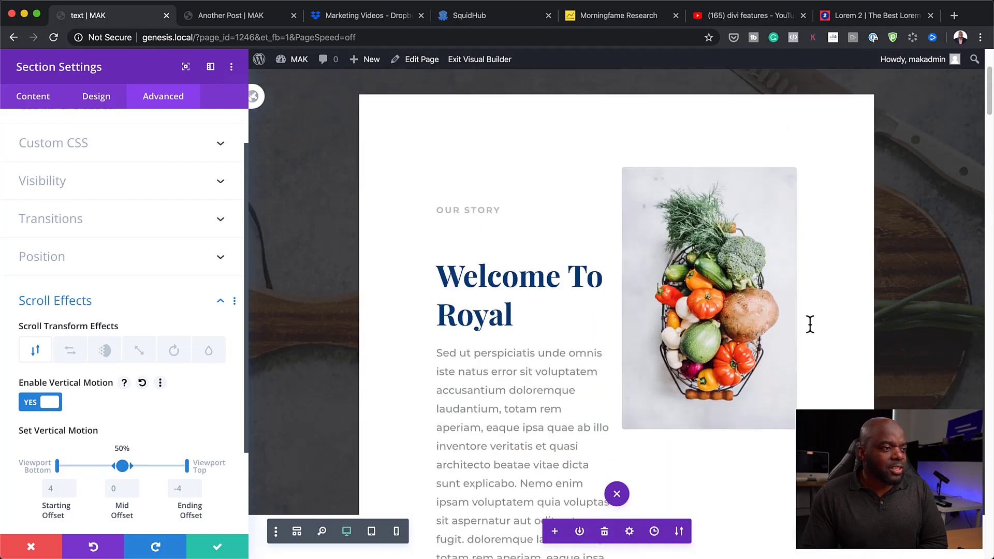
scroll(810, 324, up, 5)
scroll(129, 465, up, 1)
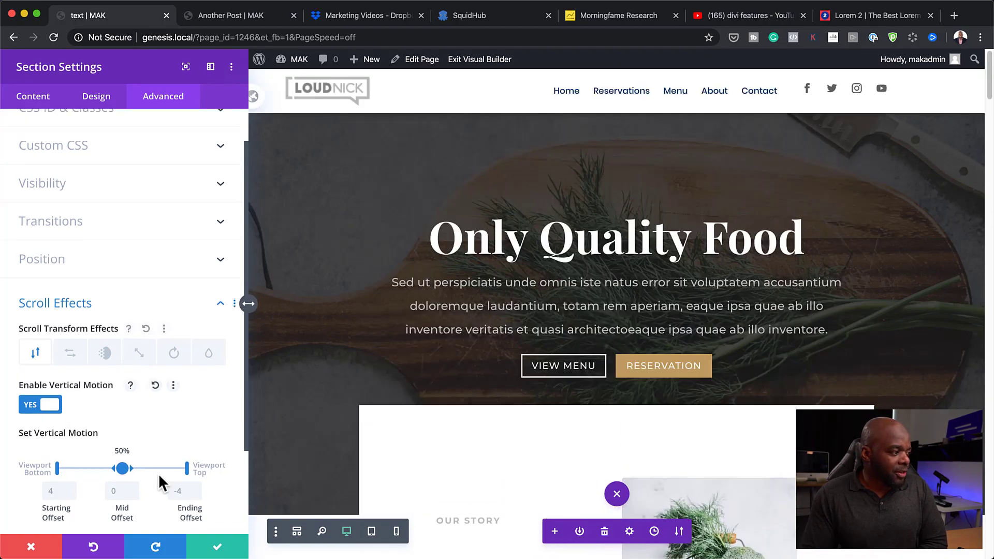
Try spreading the vertical motion midpoint from 32% to 65% and preview the scrolling
drag(129, 469, 98, 468)
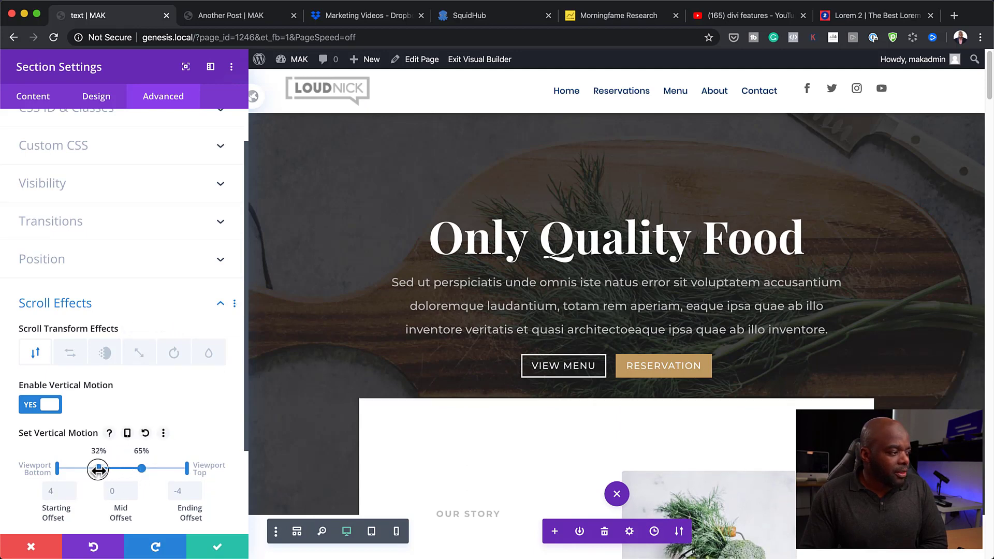
scroll(707, 406, down, 8)
scroll(707, 406, up, 8)
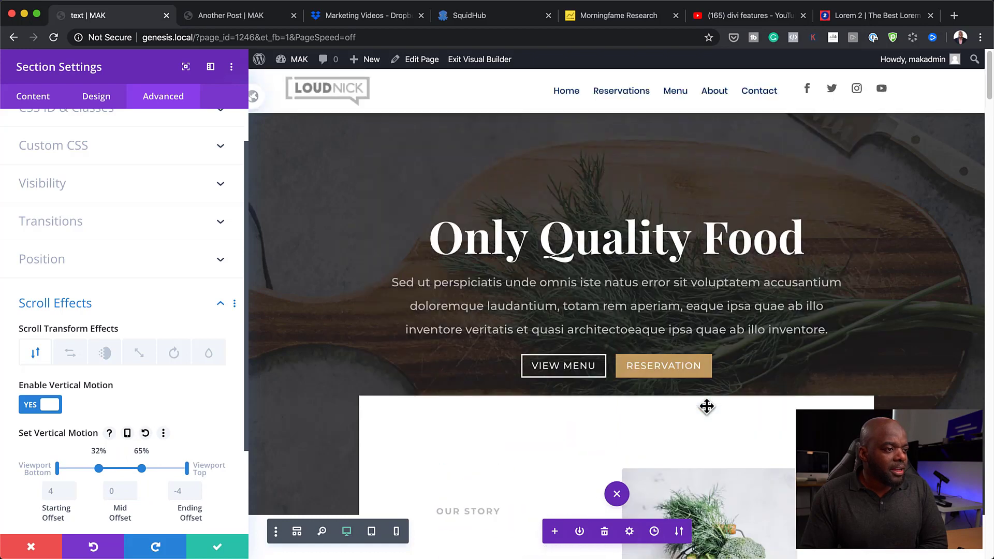
Set the vertical motion midpoint to 85% of the viewport and preview the scrolling
drag(98, 468, 163, 468)
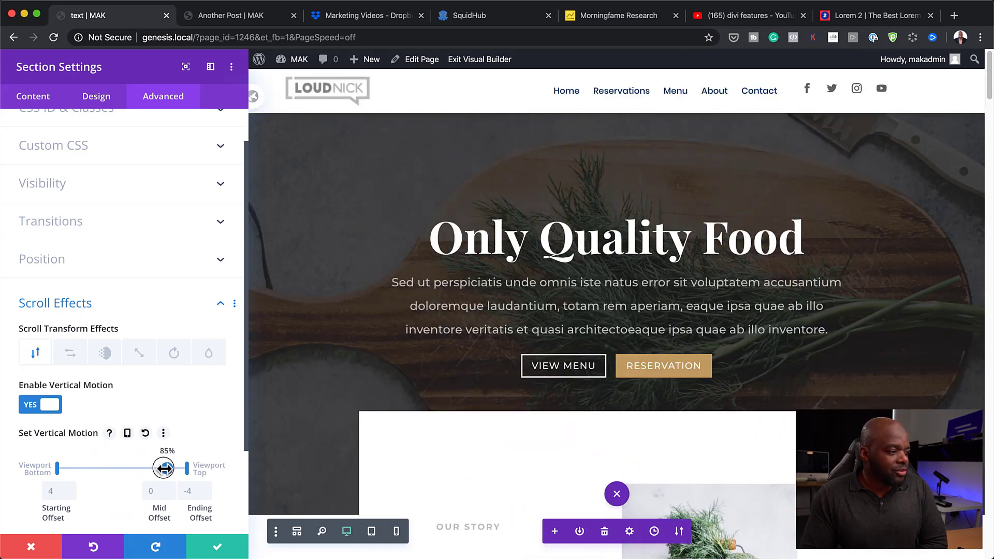
scroll(820, 362, down, 6)
scroll(819, 362, up, 6)
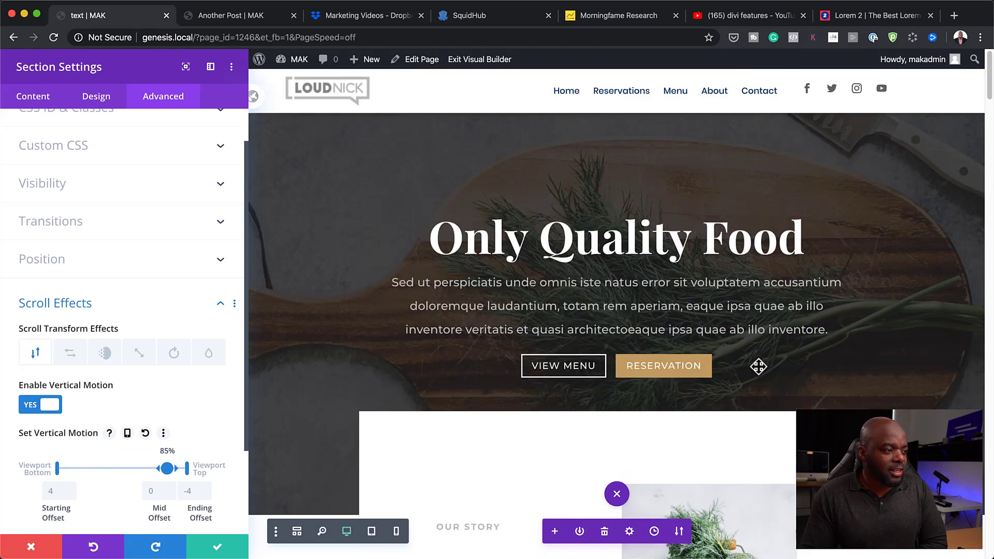
Check the Horizontal Motion option and enable the Fading In and Out scroll effect on the Welcome To Royal section
click(70, 358)
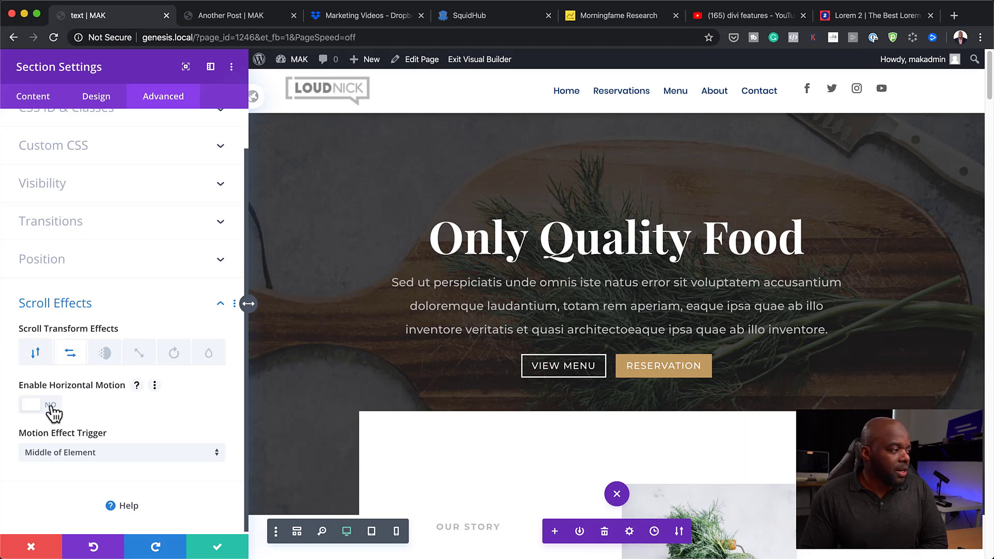
click(105, 355)
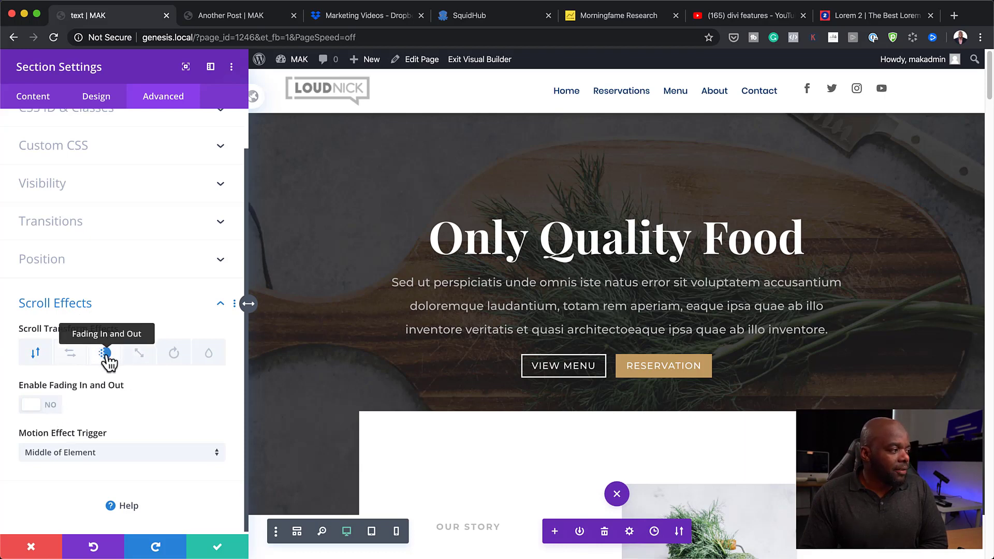
click(51, 406)
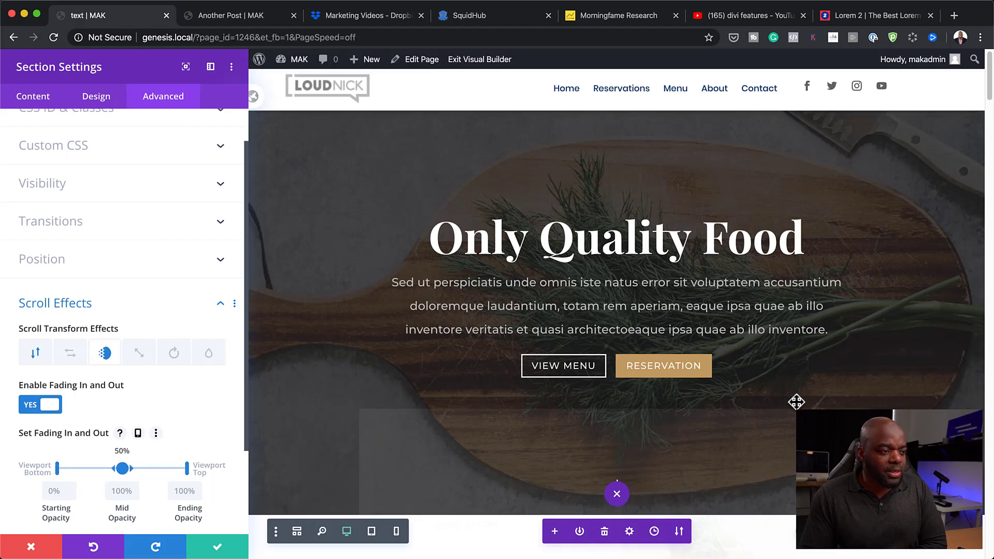
Preview the Fading In and Out effect on the Welcome To Royal section and check the Scaling Up and Down option
scroll(795, 401, down, 10)
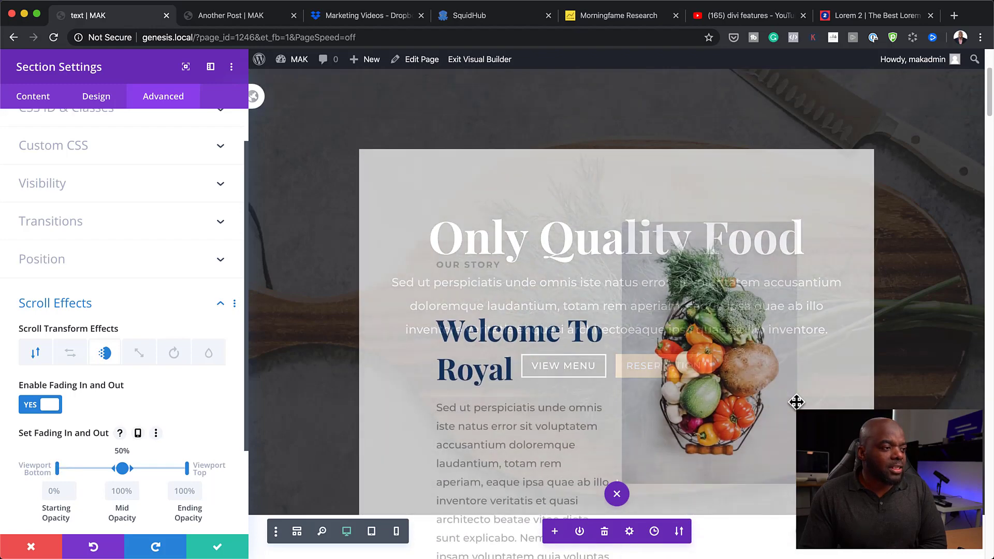
scroll(796, 402, down, 3)
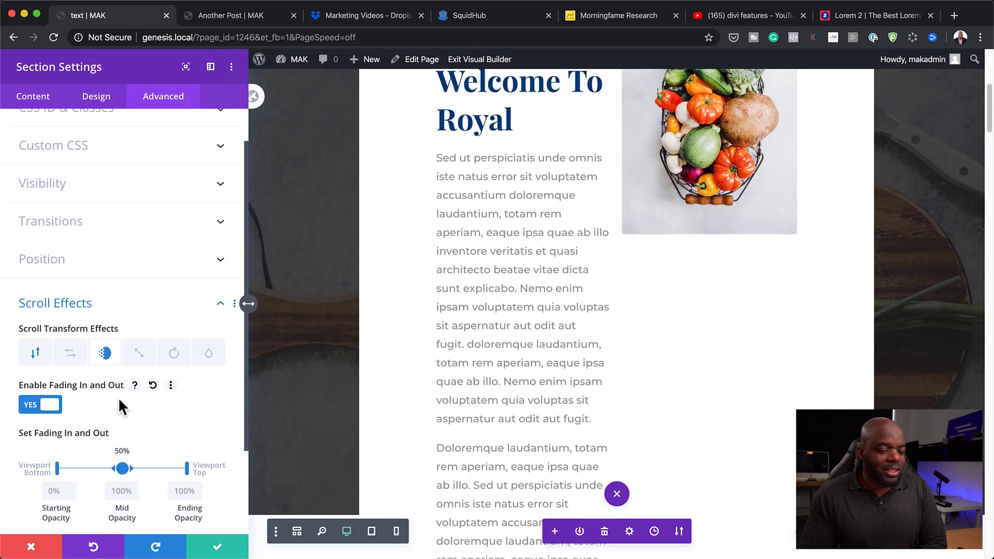
click(138, 352)
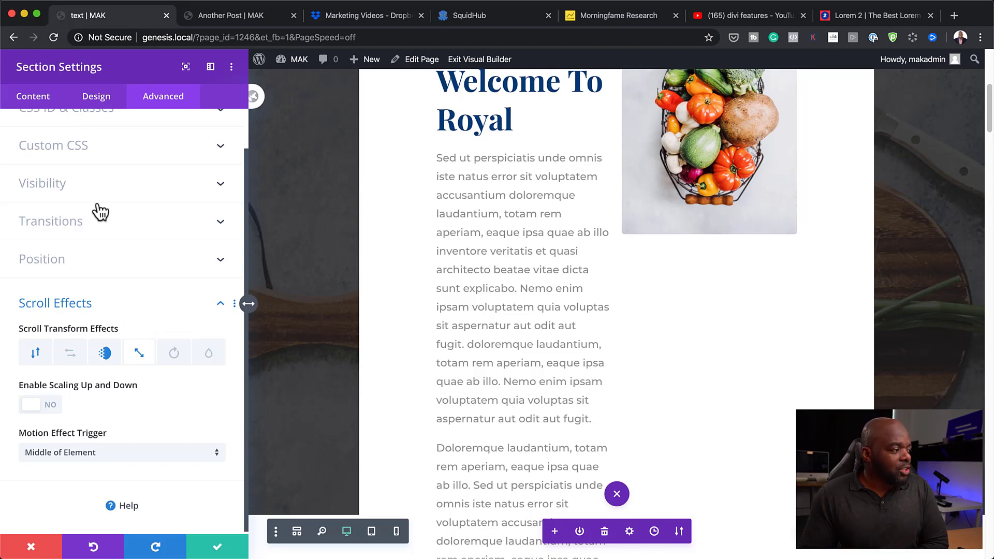
Leave the page's builder with the section settings and unsaved changes discarded, and open the Divi Theme Options
click(32, 550)
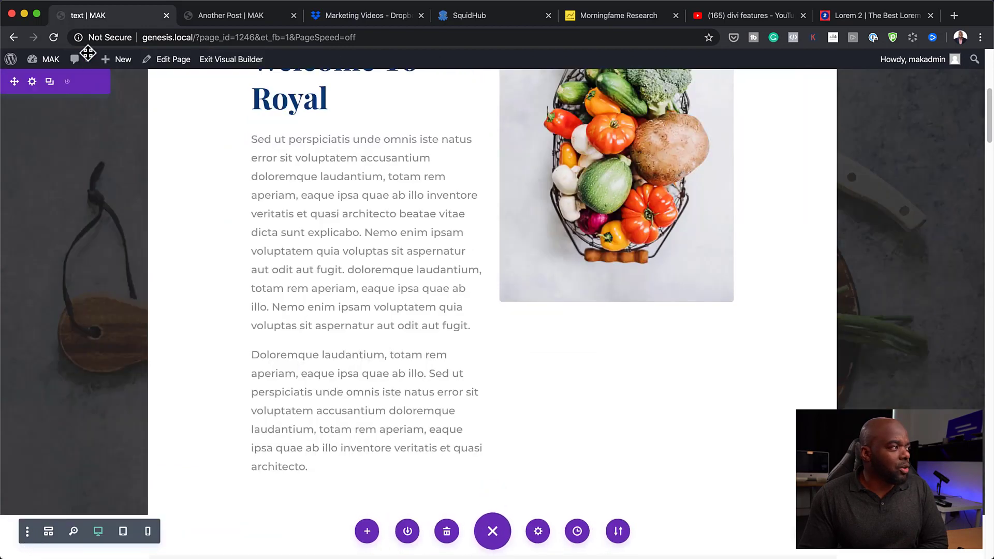
mouse_move(51, 60)
click(46, 81)
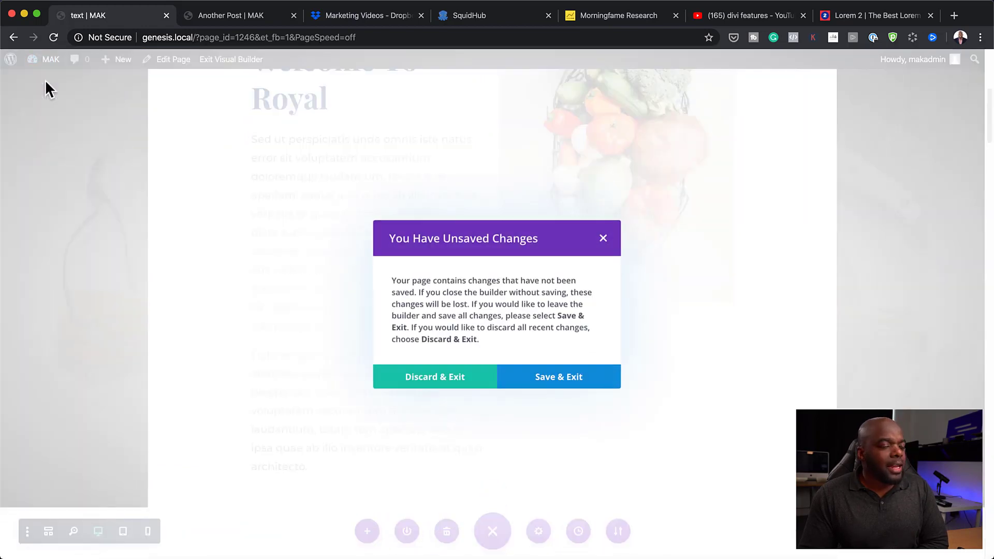
click(603, 238)
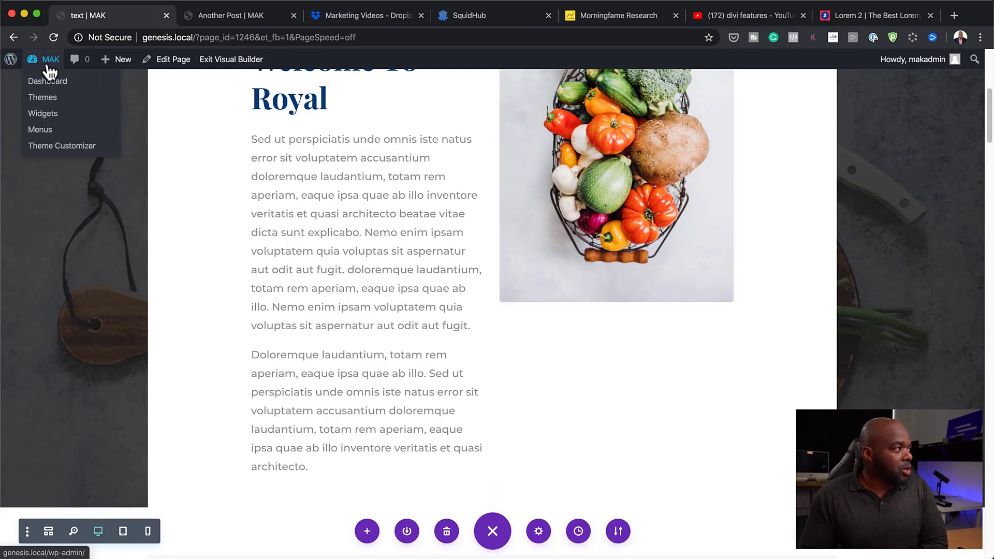
click(42, 79)
click(441, 384)
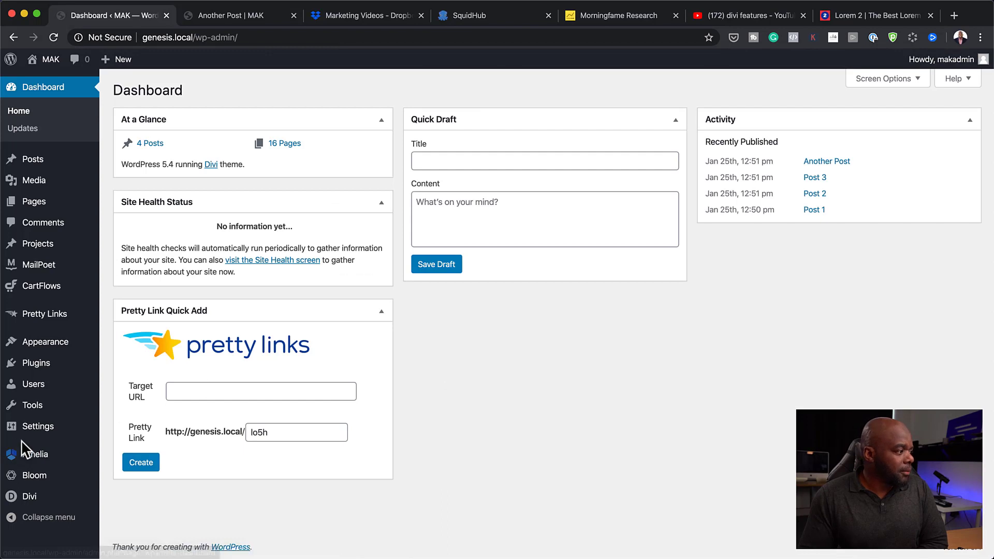
mouse_move(41, 501)
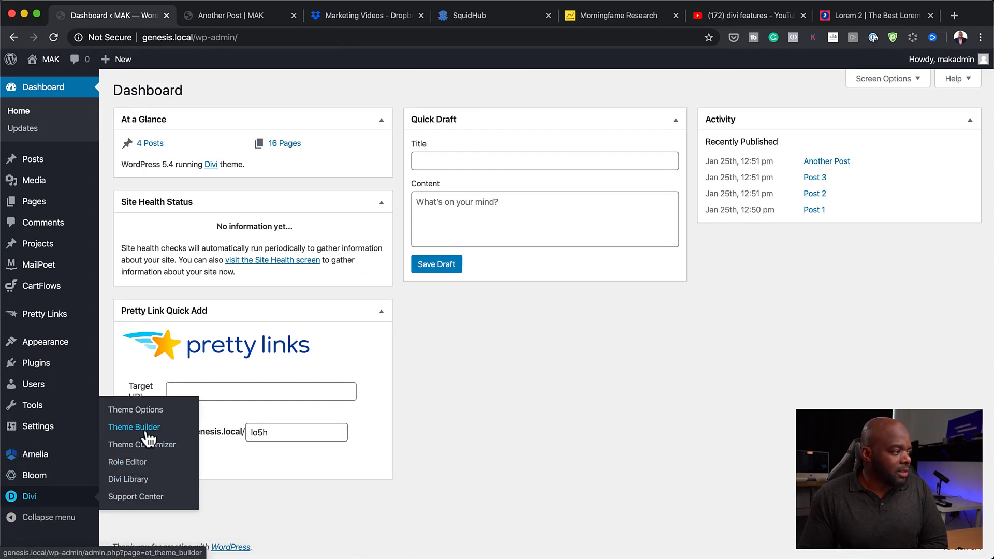
click(152, 411)
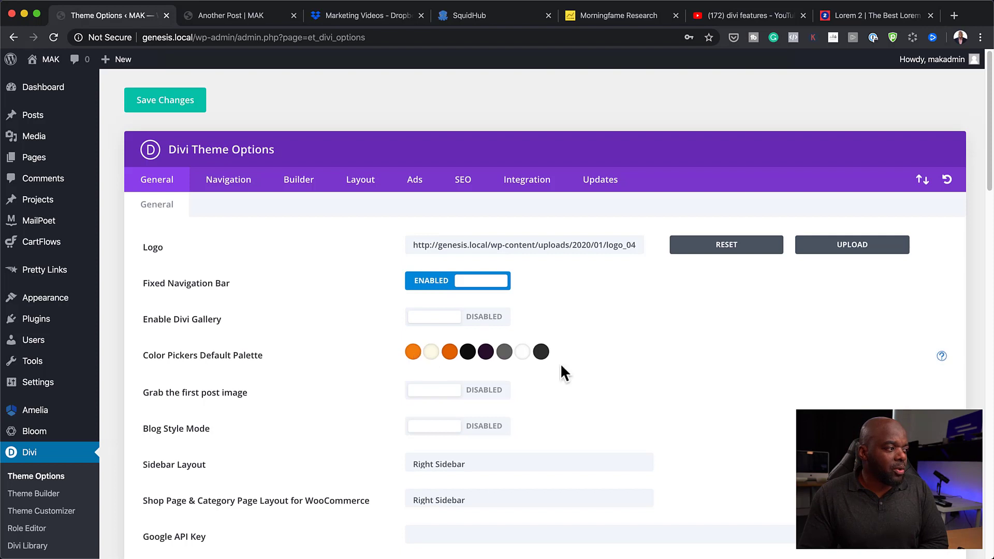
Open the draft page Cake for editing with Divi and choose to build it from scratch
mouse_move(49, 165)
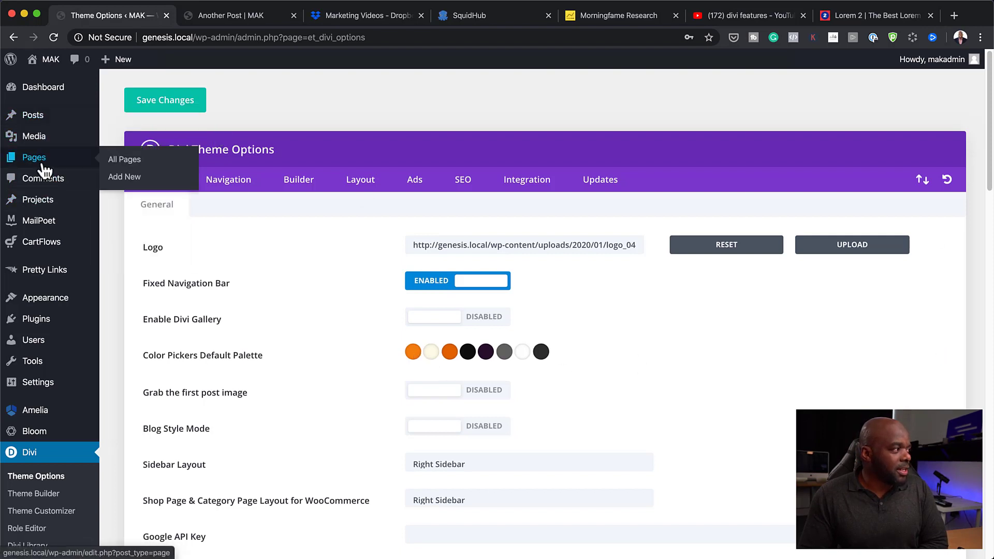
click(126, 162)
mouse_move(152, 259)
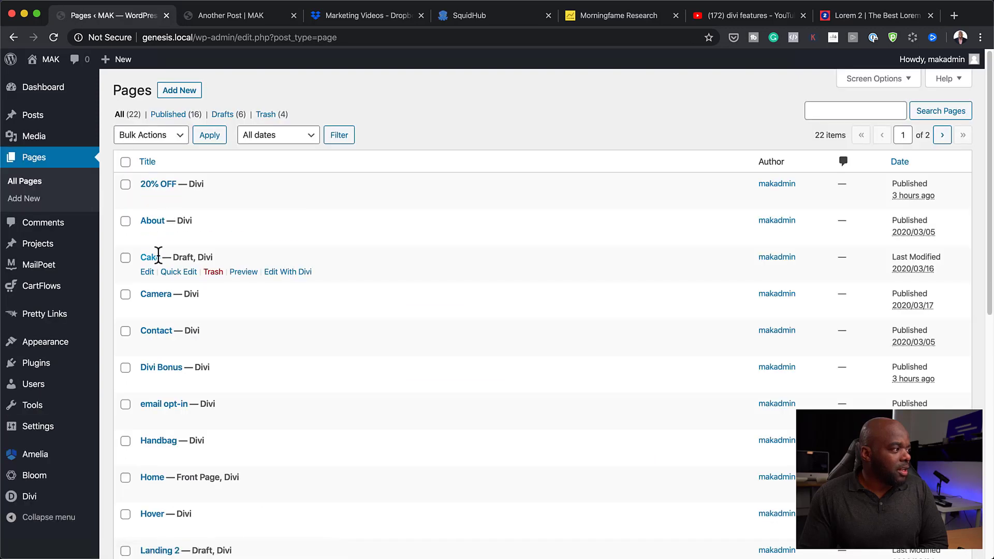
click(303, 273)
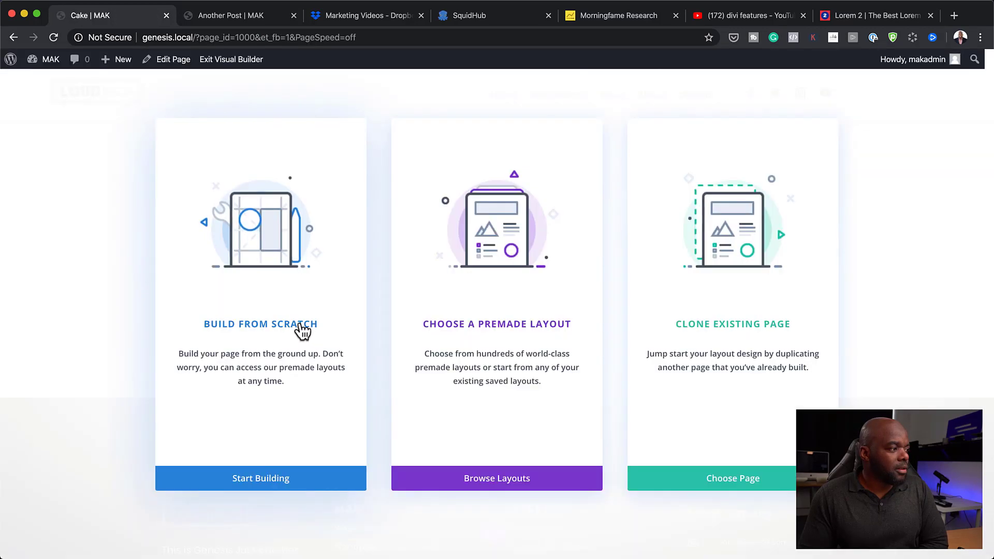
click(303, 331)
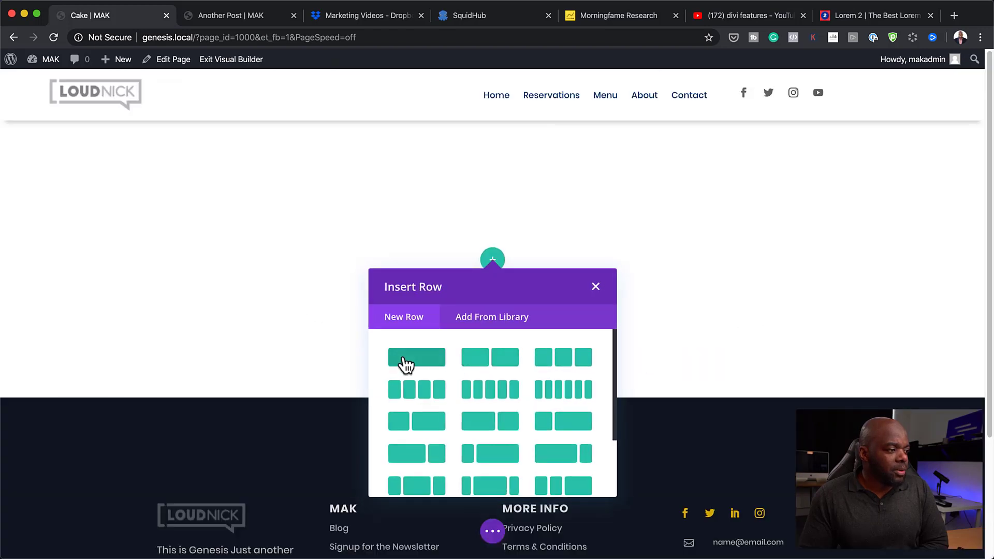
Insert a single-column row containing a Text module
click(402, 357)
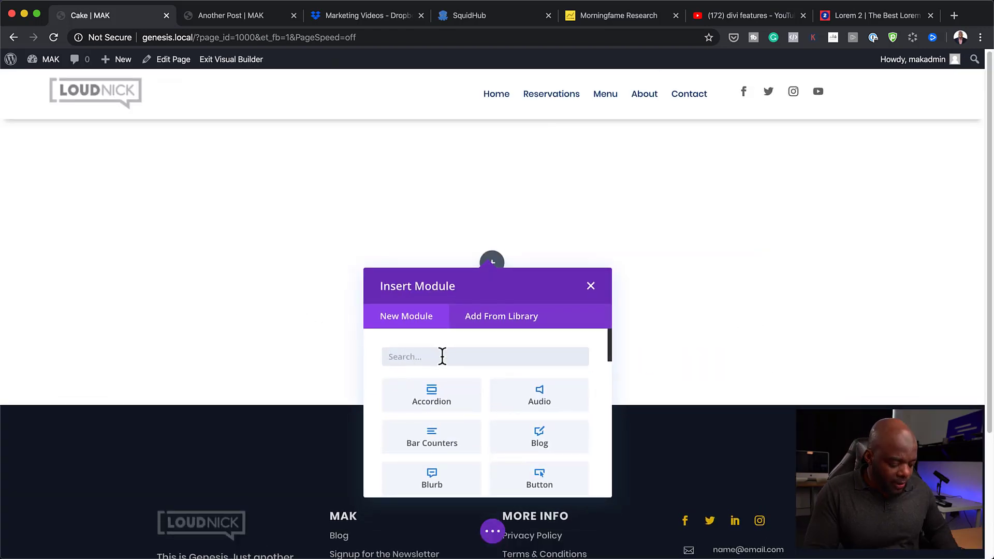
text(text)
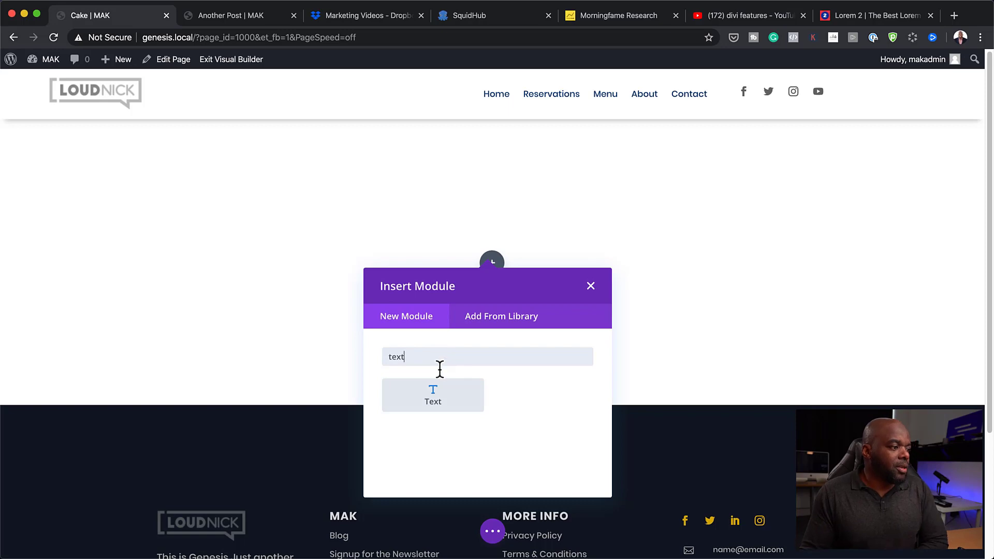
click(437, 403)
Try the palette's orange #e56700 as the Text module's text color, settle on black #111010 and save the module settings
click(100, 102)
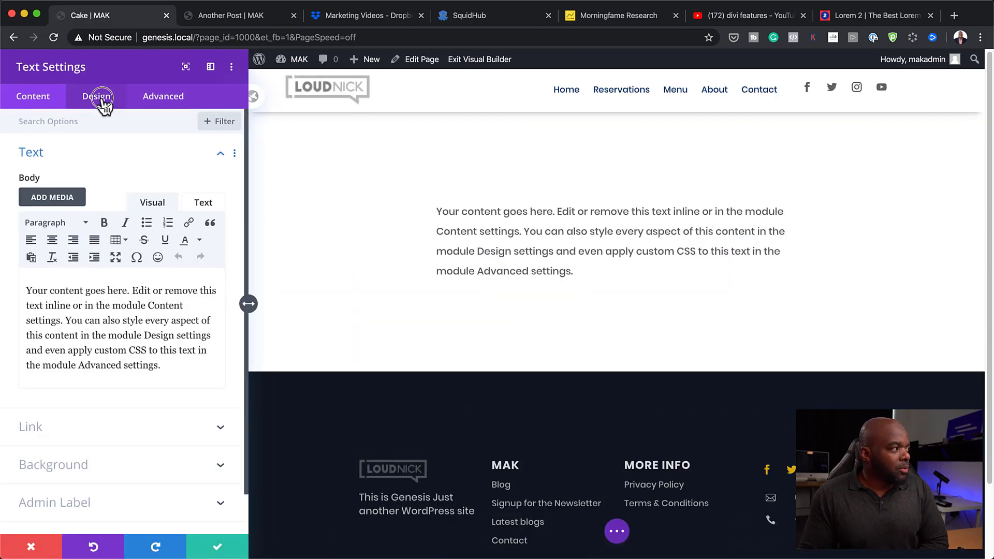
click(48, 155)
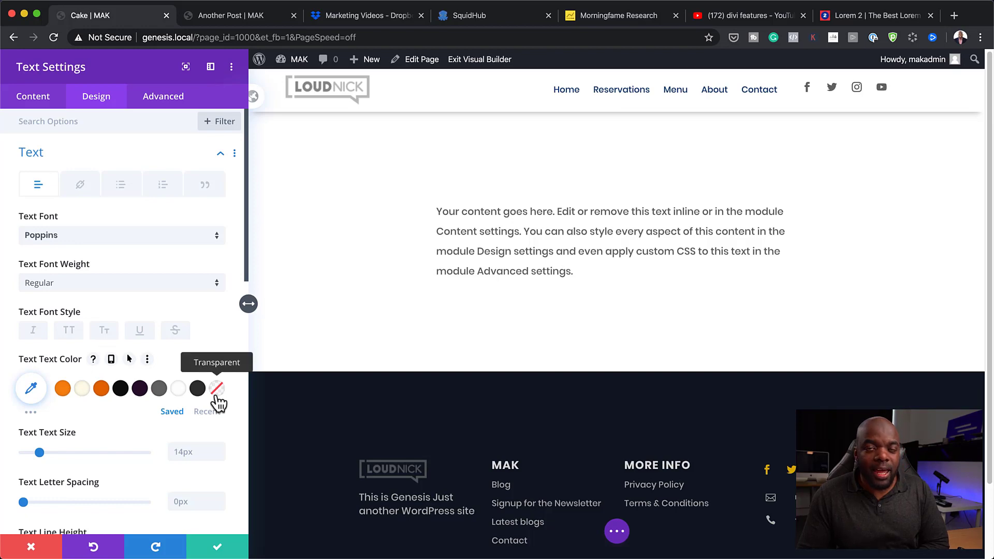
click(63, 392)
click(102, 392)
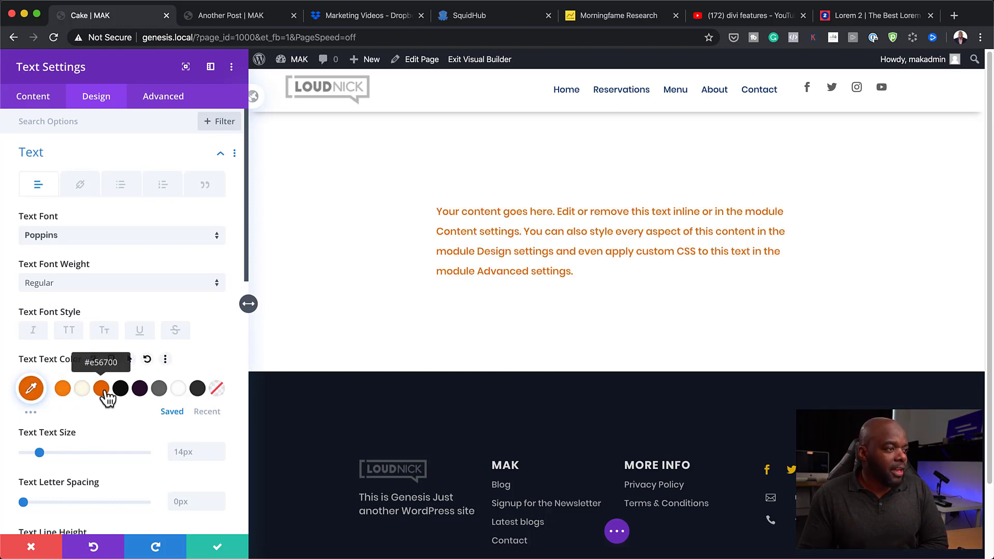
click(121, 393)
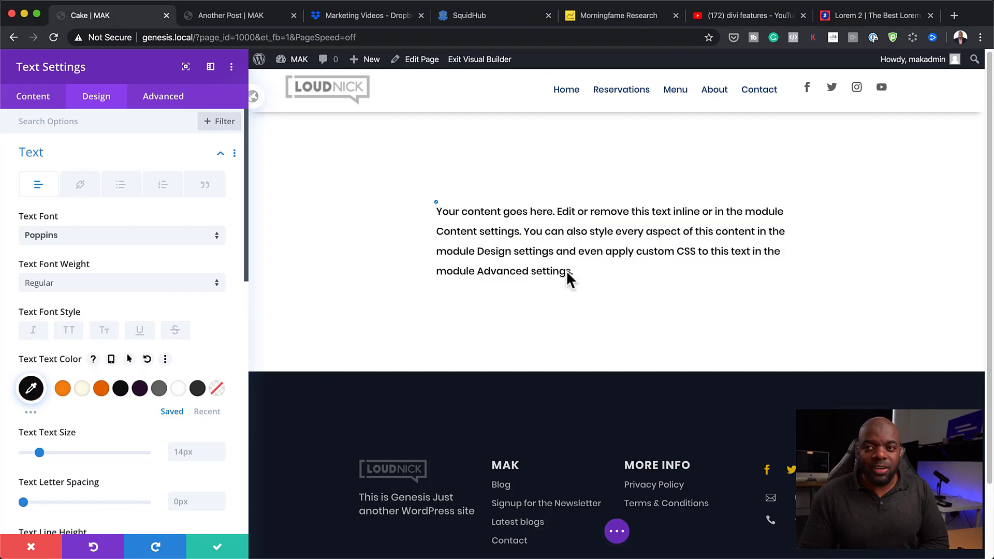
click(218, 549)
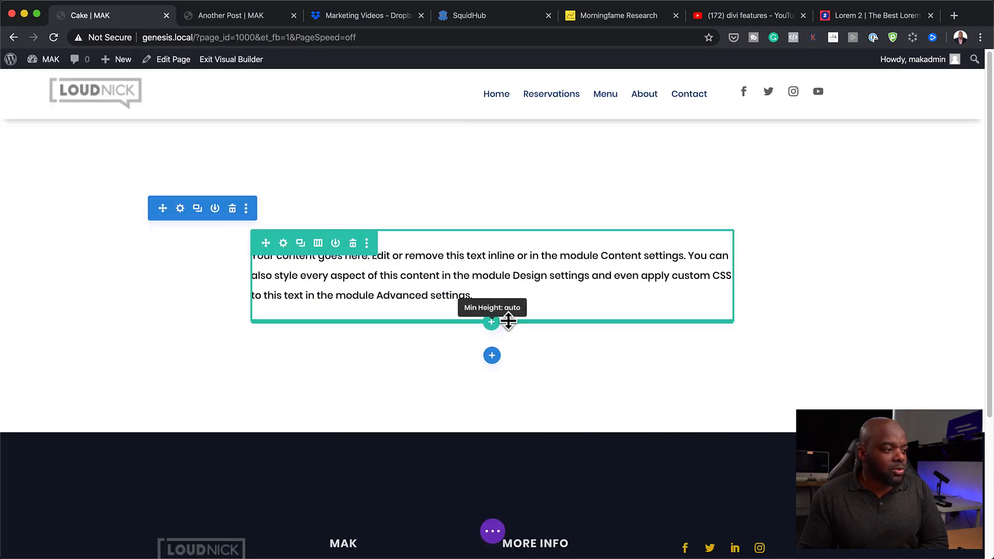
Duplicate the Text module and add a Blurb module below the copy
mouse_move(493, 293)
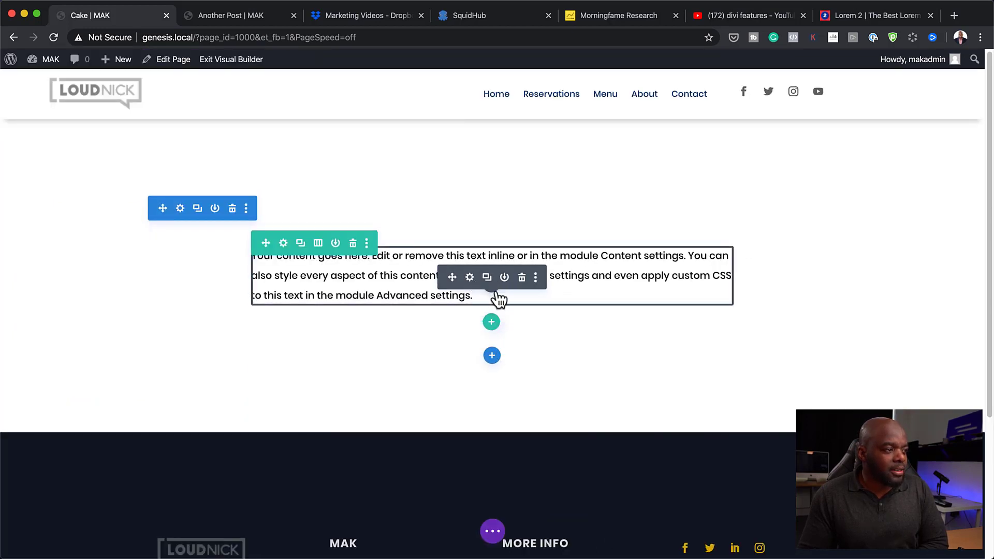
click(487, 278)
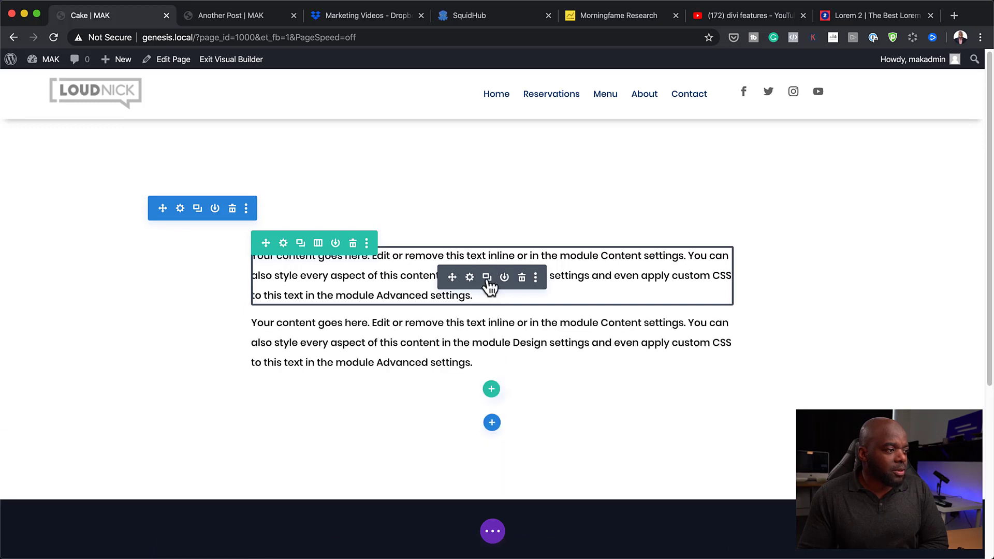
click(491, 346)
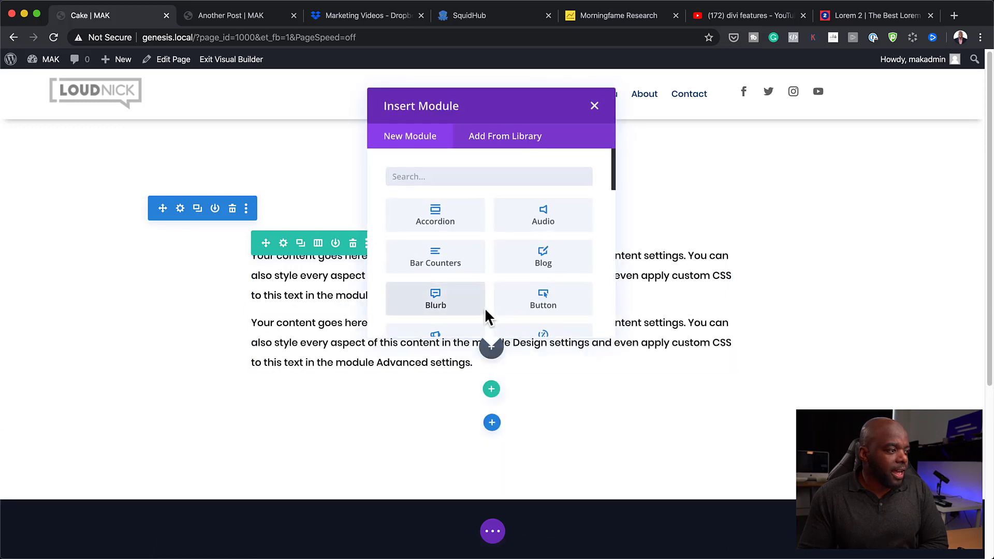
click(452, 313)
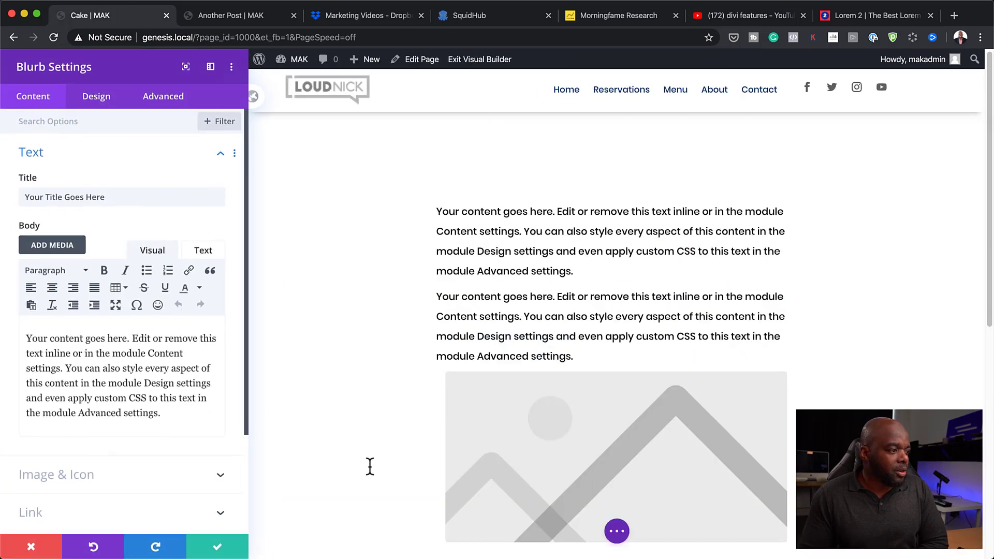
Try palette colors #e56700 and #111010 as the Blurb module's background, and discard the background change
scroll(108, 494, down, 5)
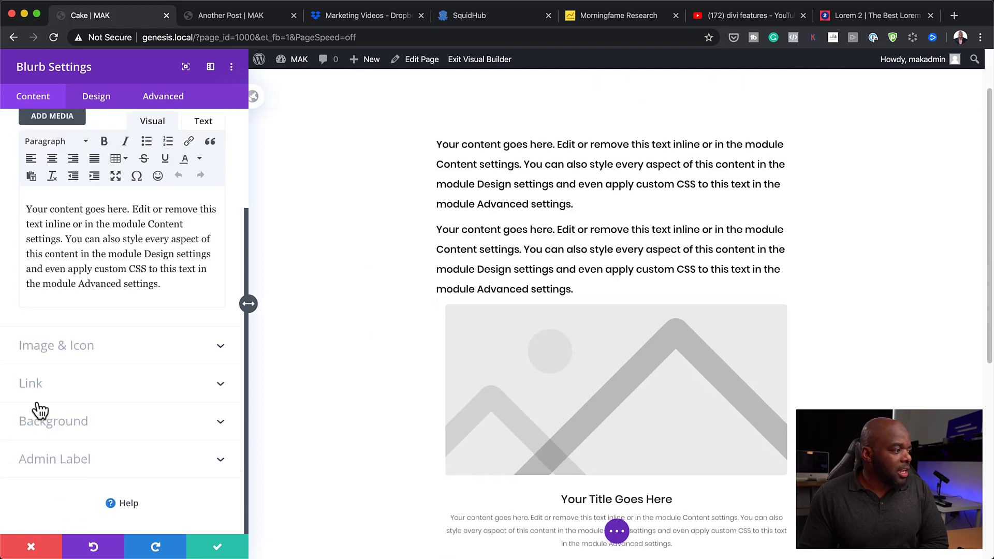
click(43, 422)
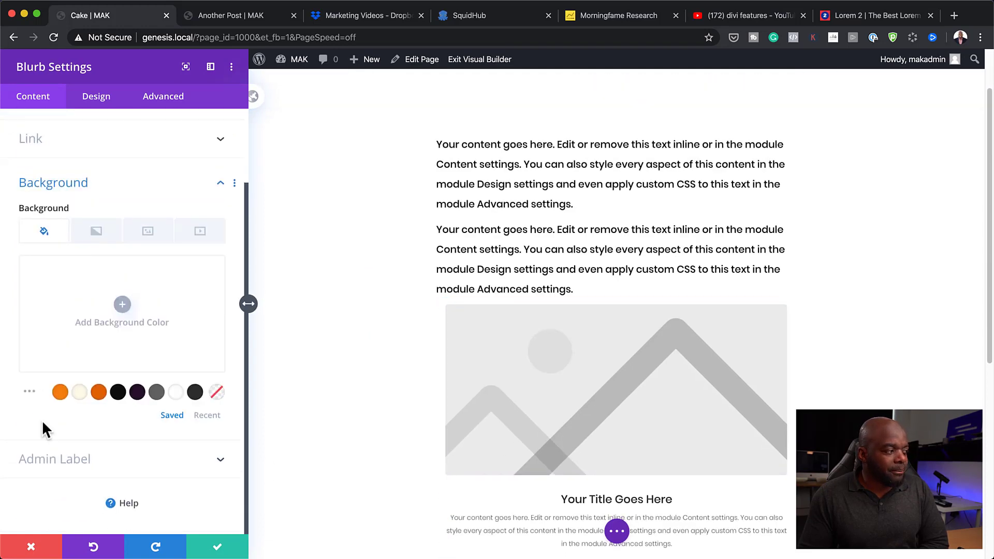
click(99, 392)
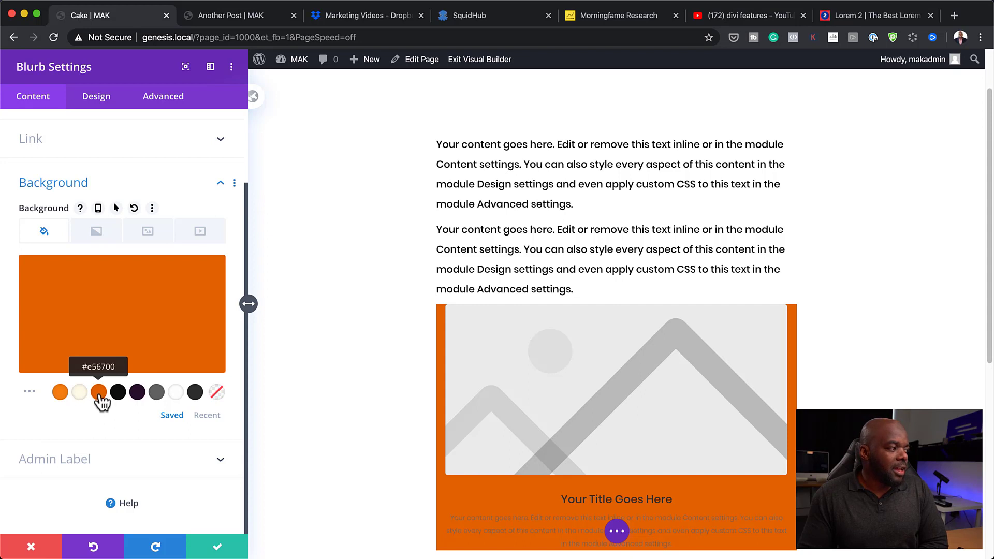
click(118, 393)
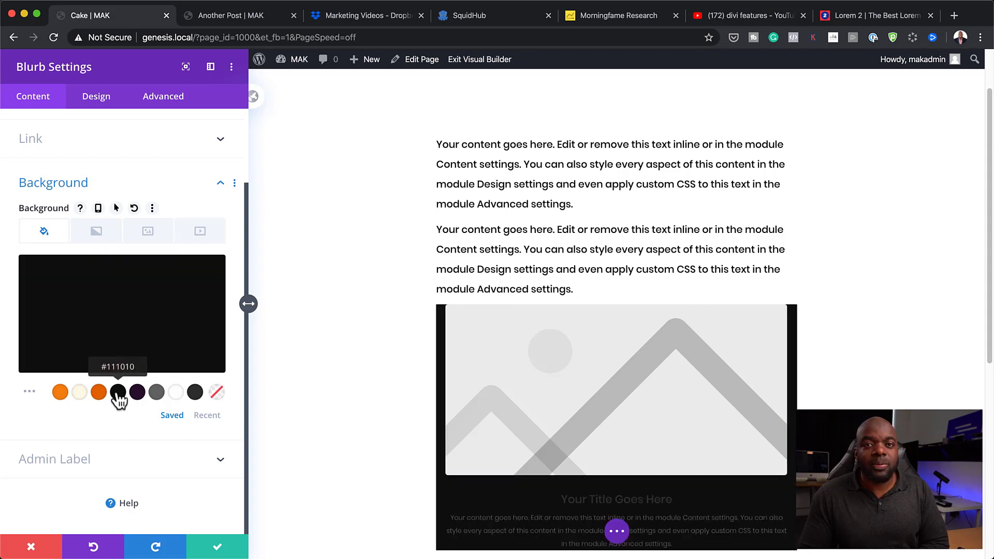
scroll(464, 405, down, 7)
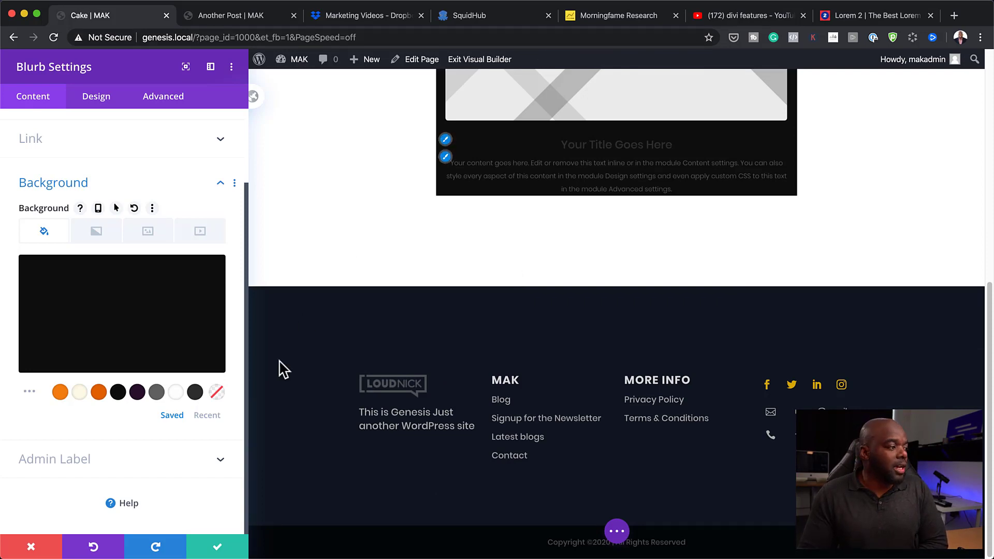
click(32, 547)
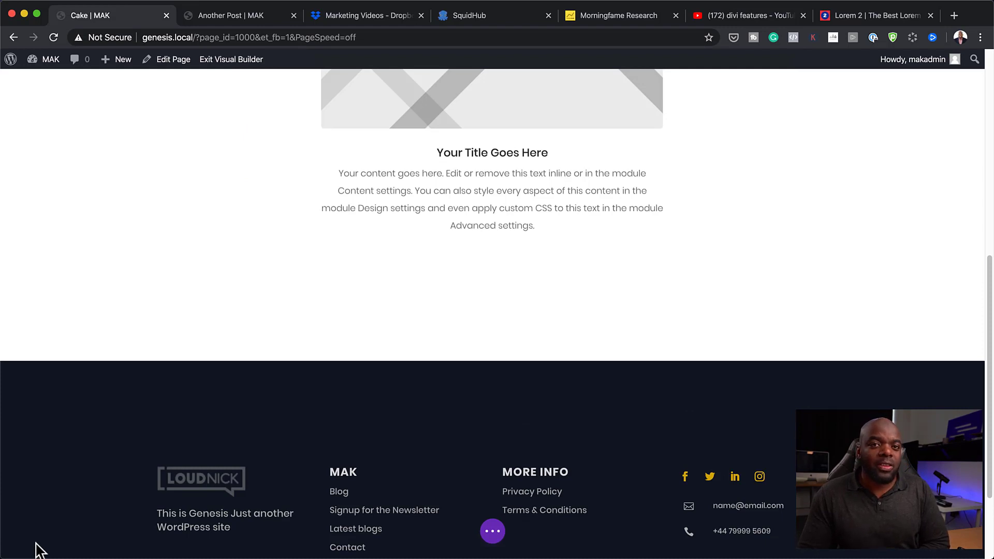
Leave the Cake page's builder with its unsaved changes discarded, and open the list of all posts
scroll(168, 267, up, 10)
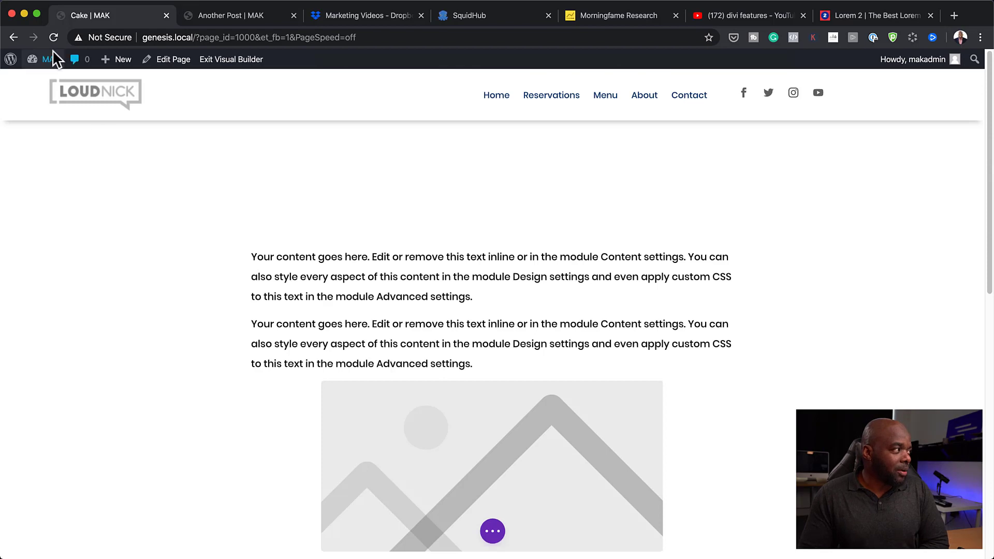
mouse_move(52, 62)
click(52, 80)
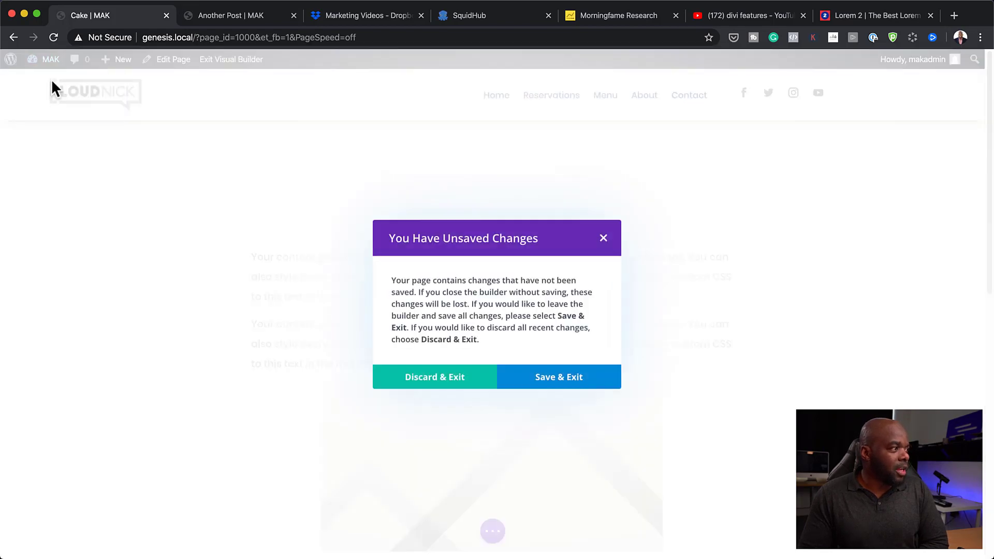
click(437, 382)
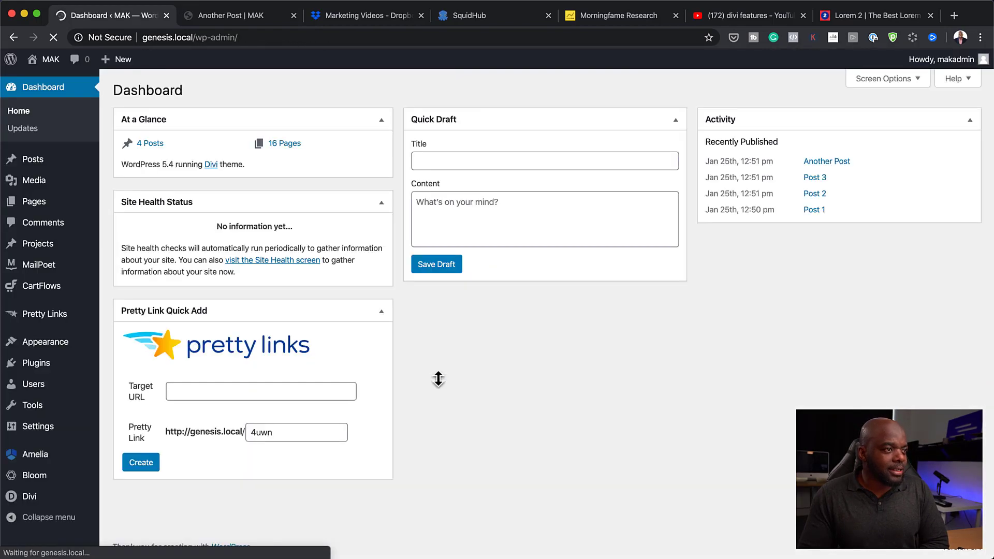
mouse_move(48, 162)
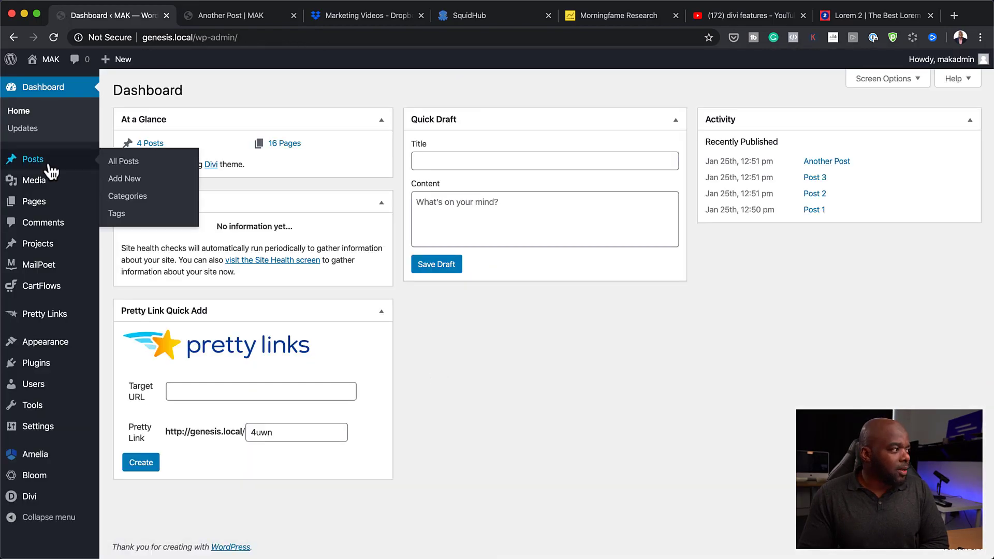
click(136, 165)
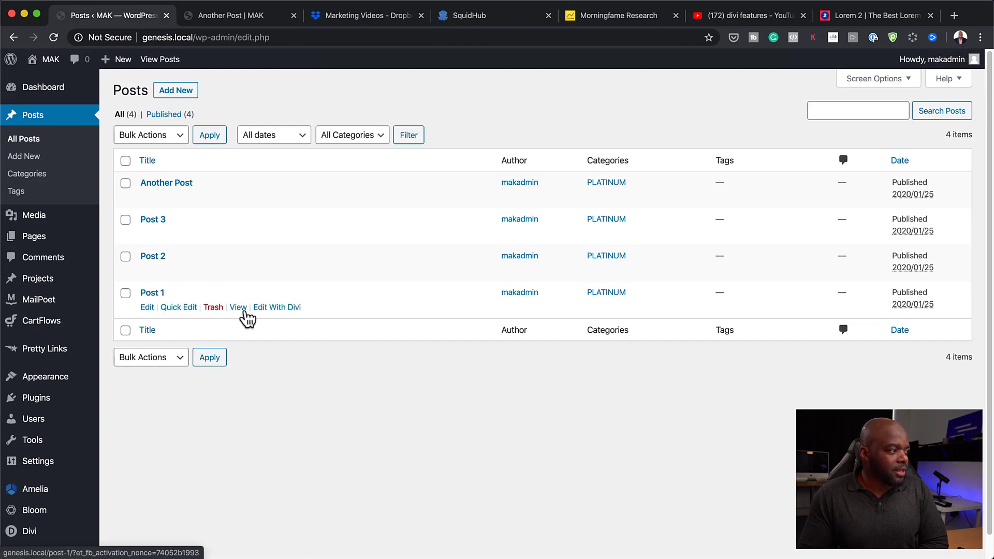
Open Post 1 in the block editor and add an Image block after the first paragraph
click(148, 308)
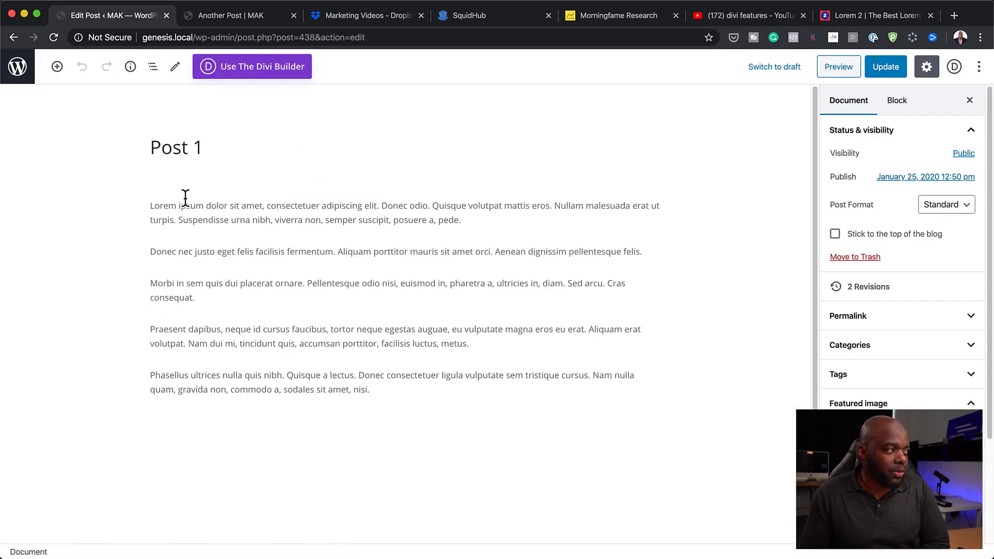
click(458, 222)
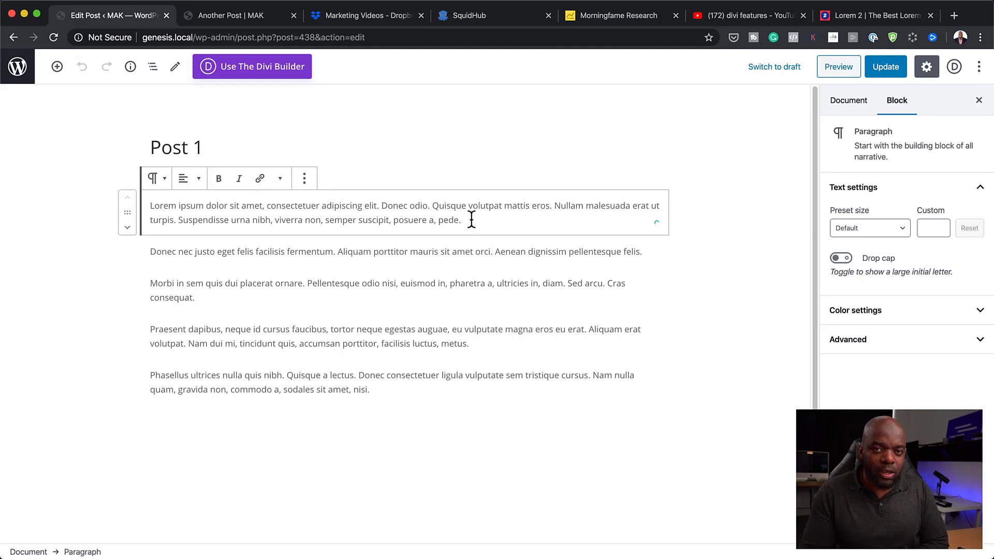
key(Return)
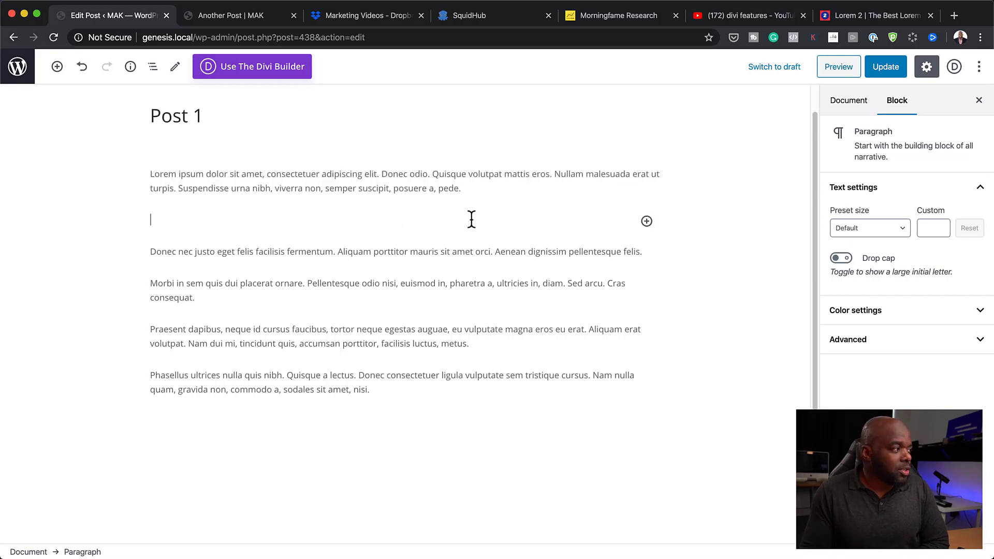
click(647, 222)
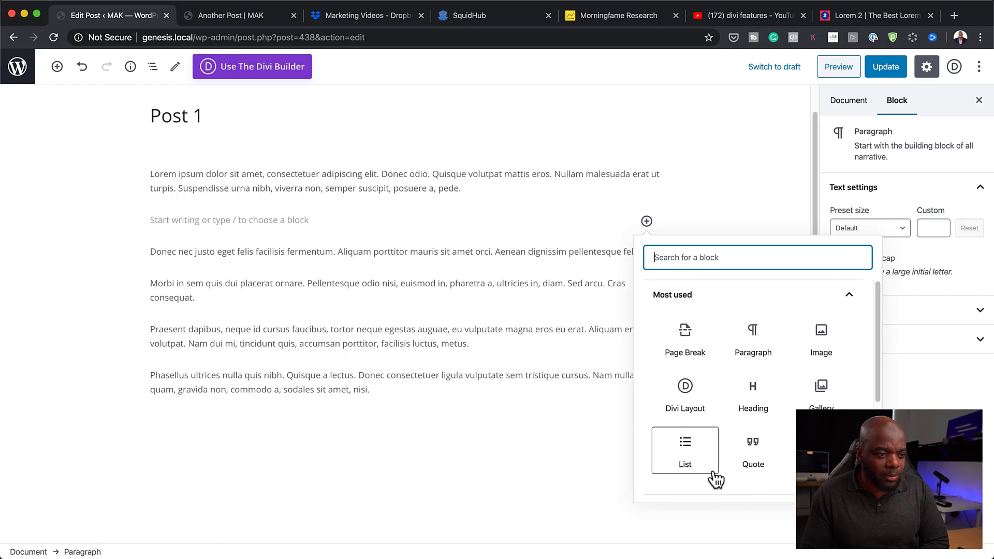
click(837, 347)
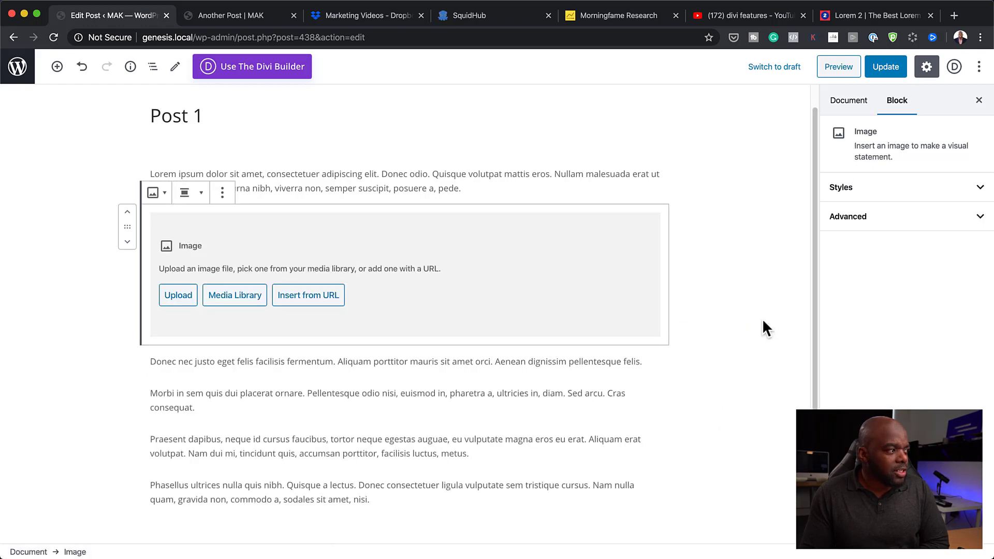
Fill the Image block with the family photo affection-baby-baby-girl-beautiful-377058-scaled-1.jpg from the media library
click(178, 295)
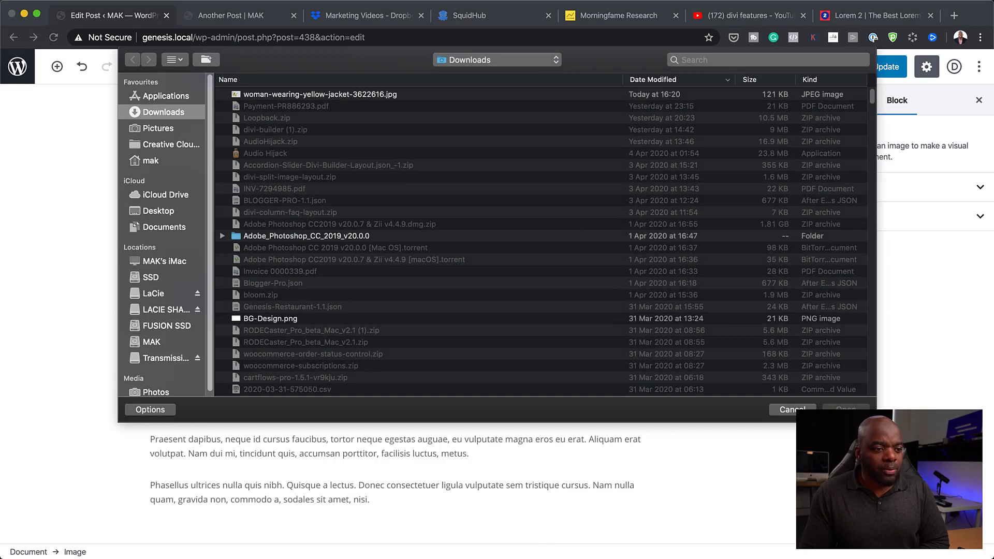
key(Escape)
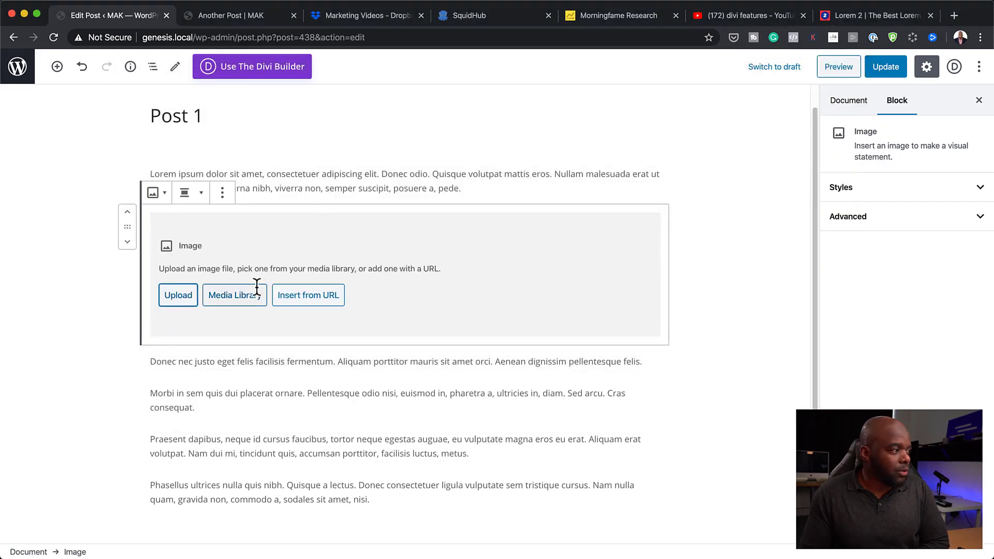
click(250, 301)
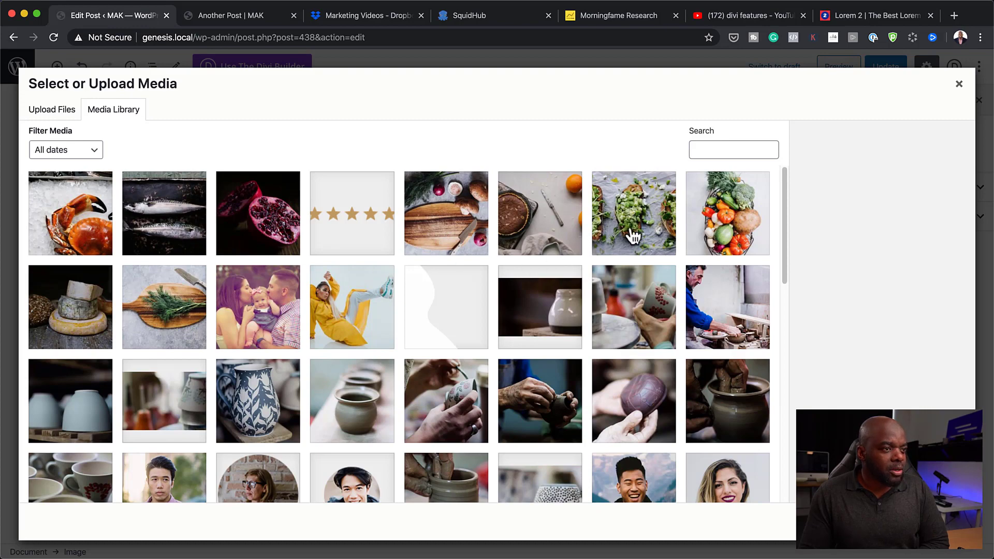
click(231, 327)
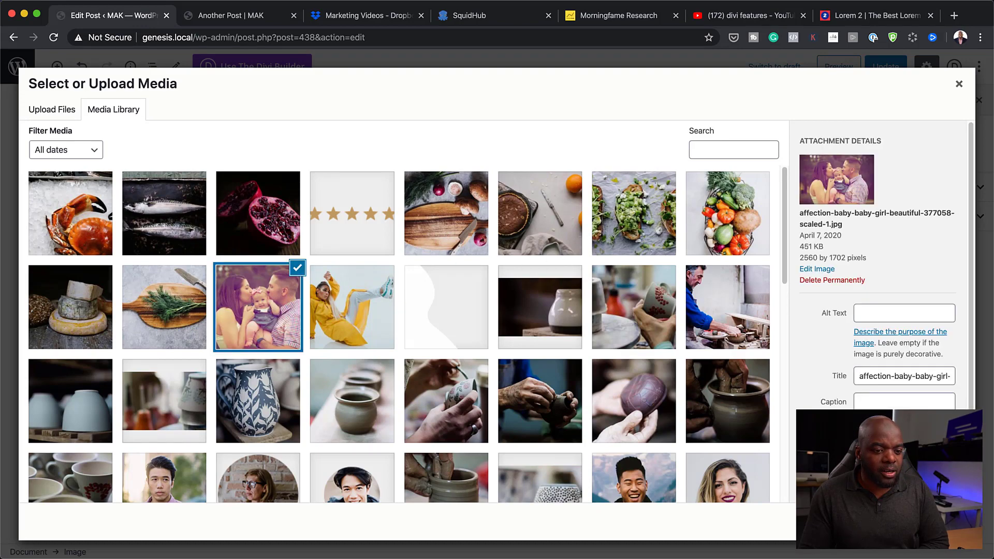
click(937, 523)
scroll(727, 435, down, 2)
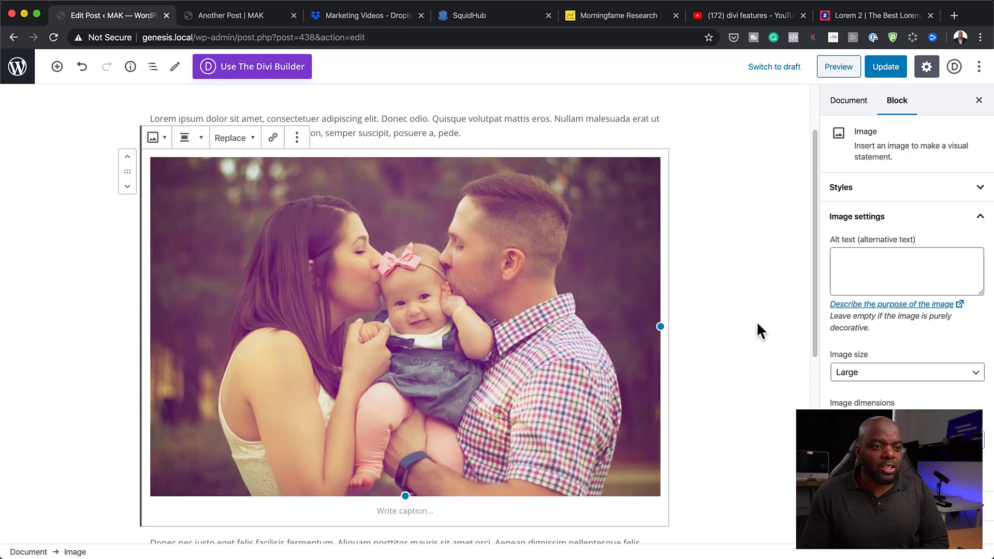
Delete the Image block with the family photo from the post
click(767, 325)
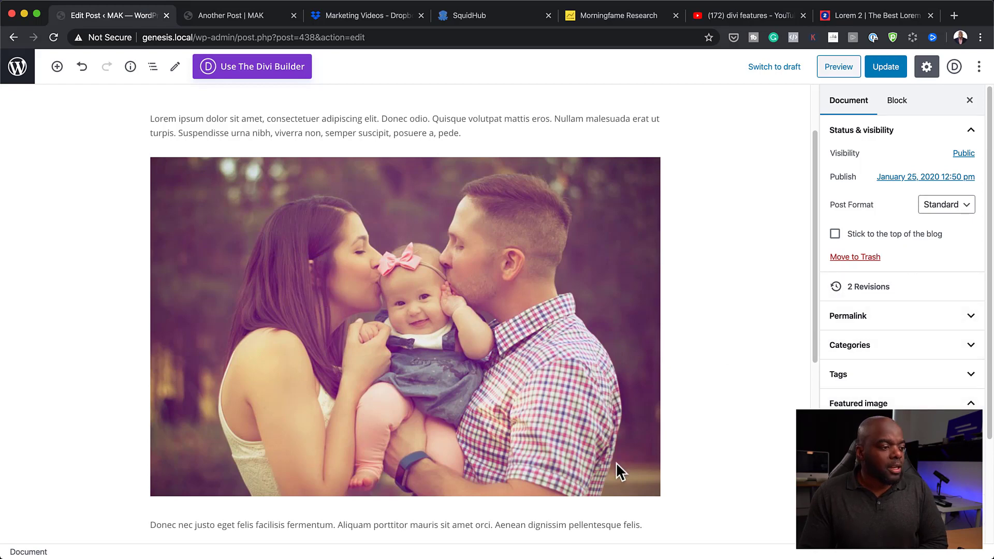
scroll(616, 462, down, 1)
click(568, 331)
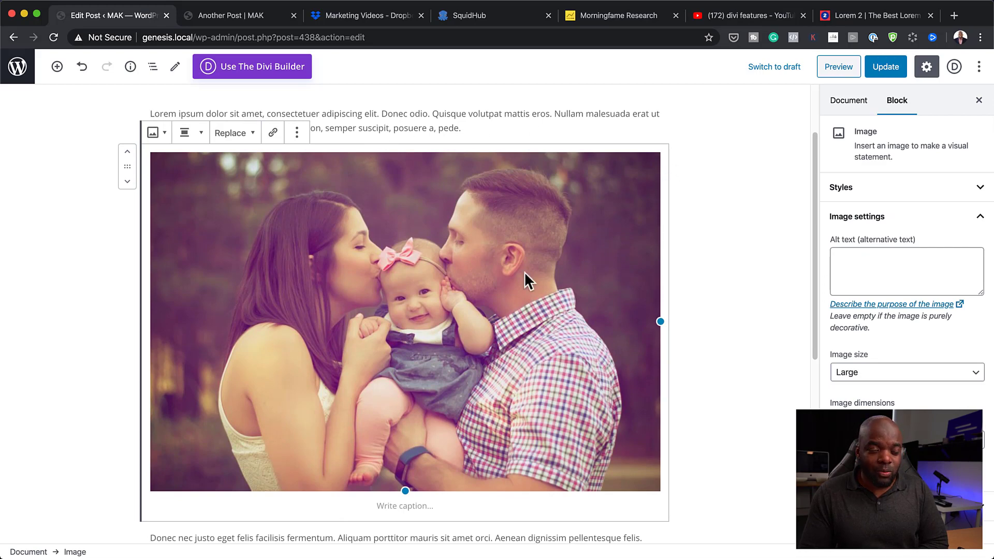
scroll(592, 446, up, 2)
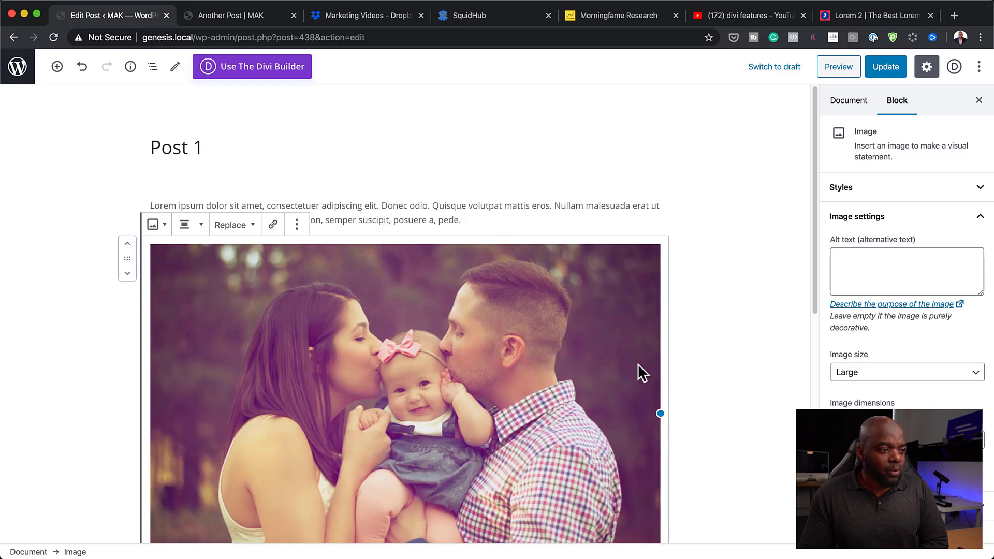
key(BackSpace)
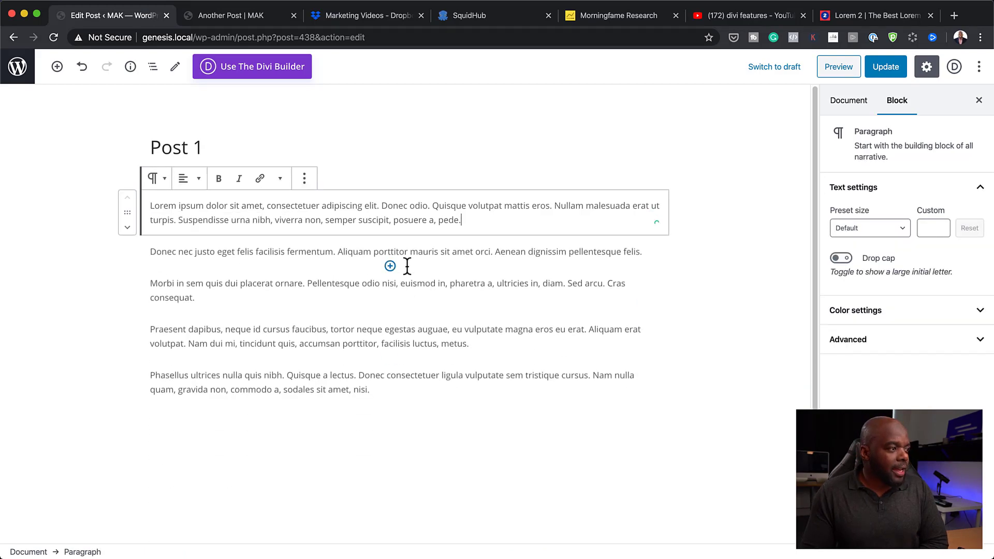
Insert a Divi Layout block after the second paragraph and start building its new layout from scratch
click(389, 267)
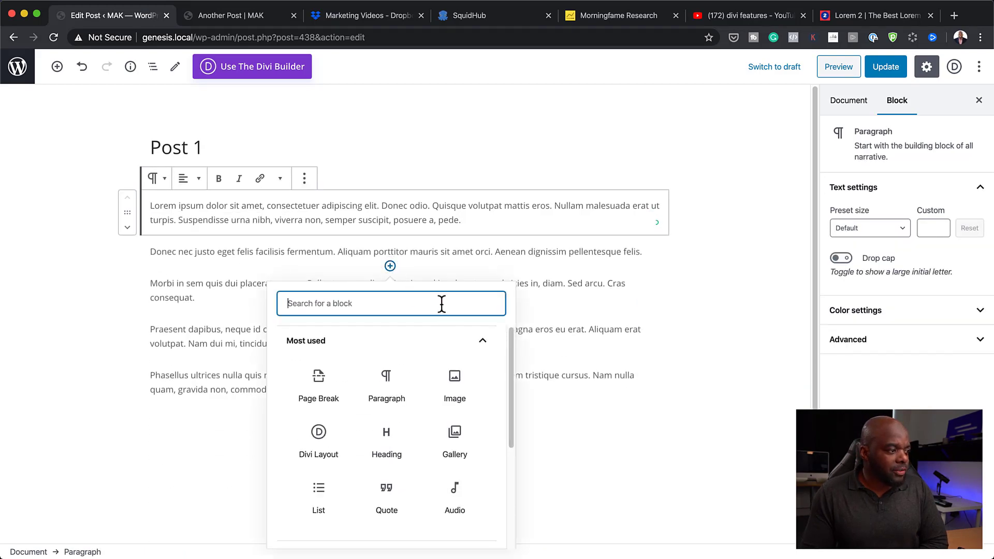
click(332, 457)
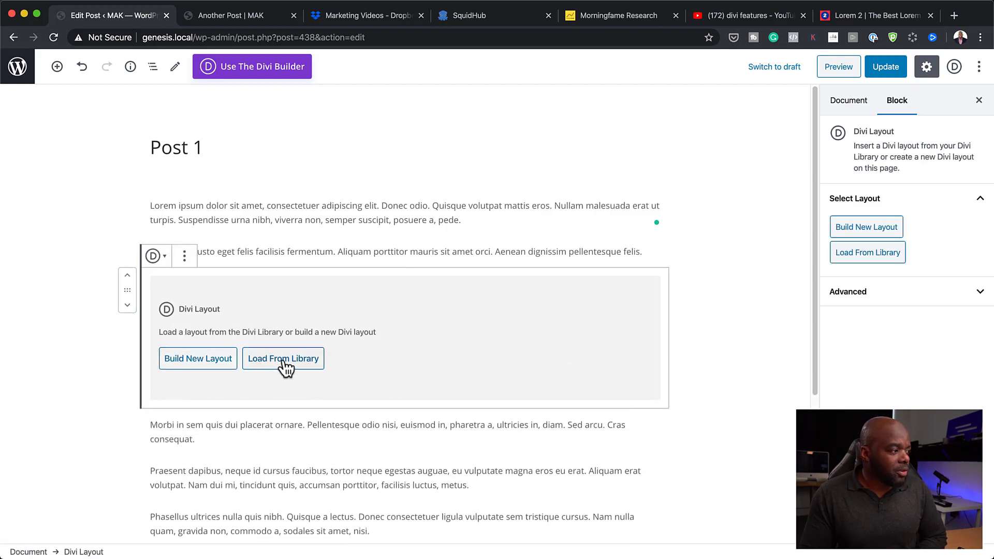
click(221, 369)
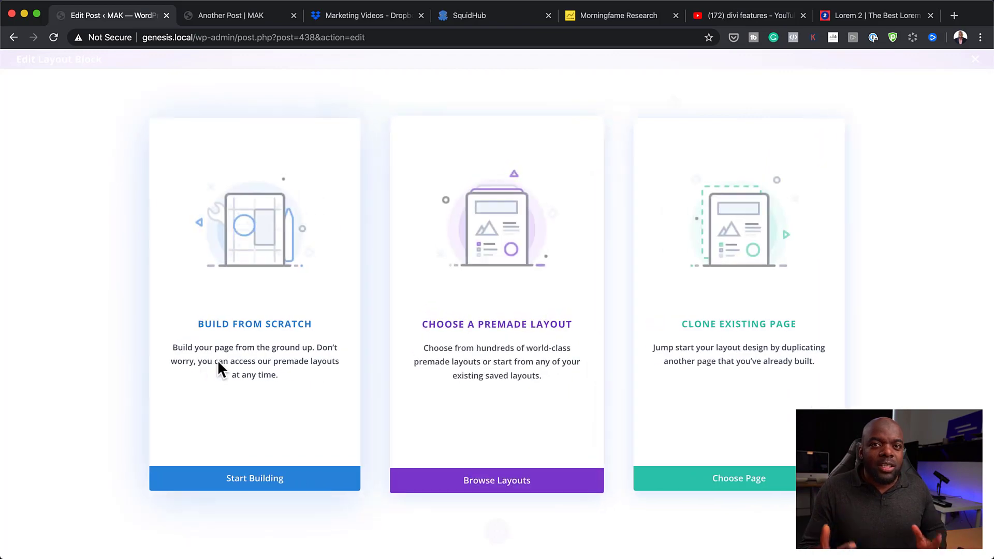
click(266, 480)
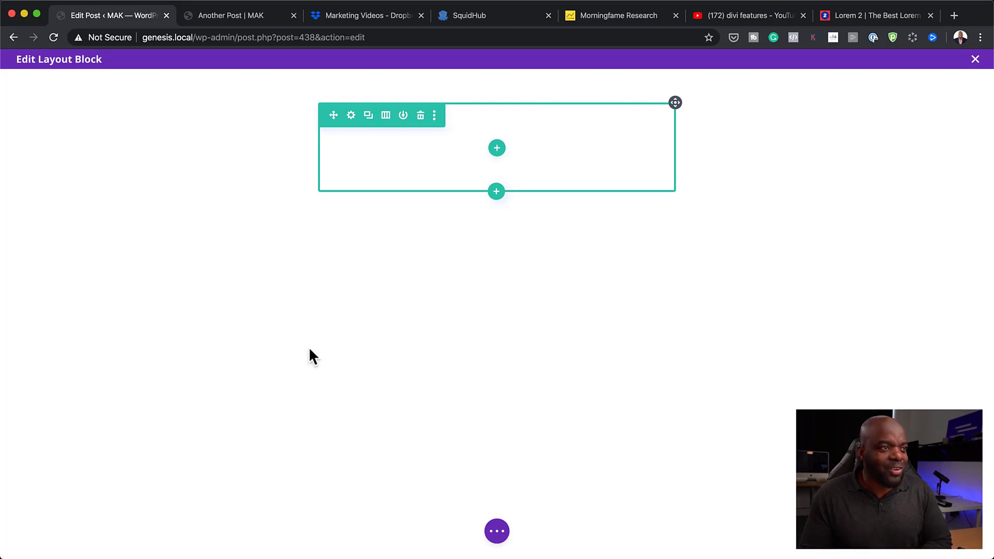
Add a single-column row to the layout and insert an Image module in it
click(499, 150)
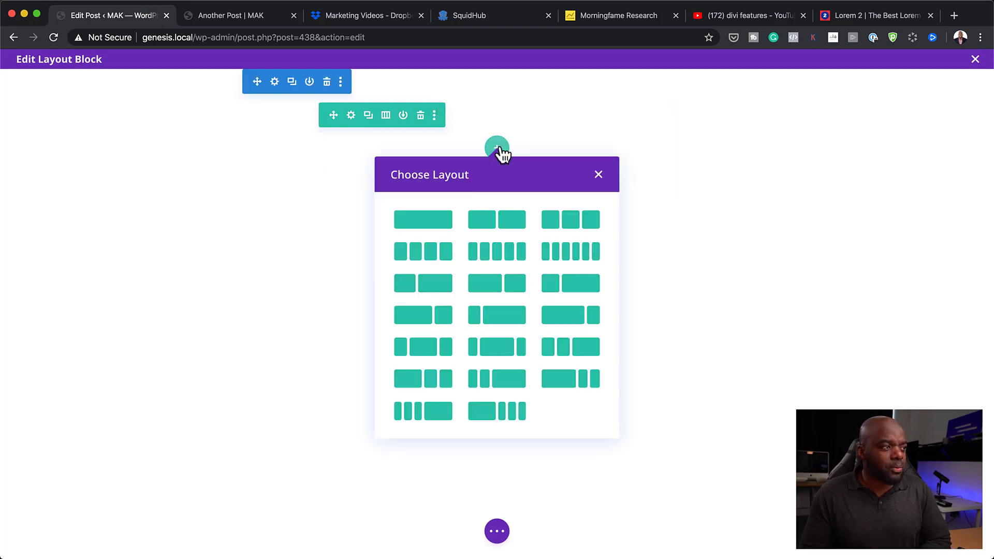
click(432, 221)
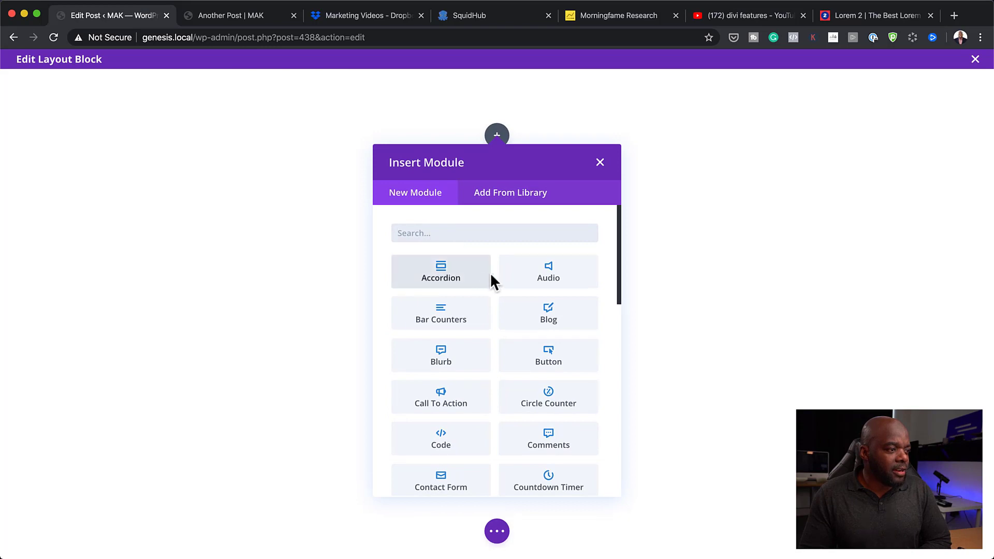
click(484, 232)
text(image)
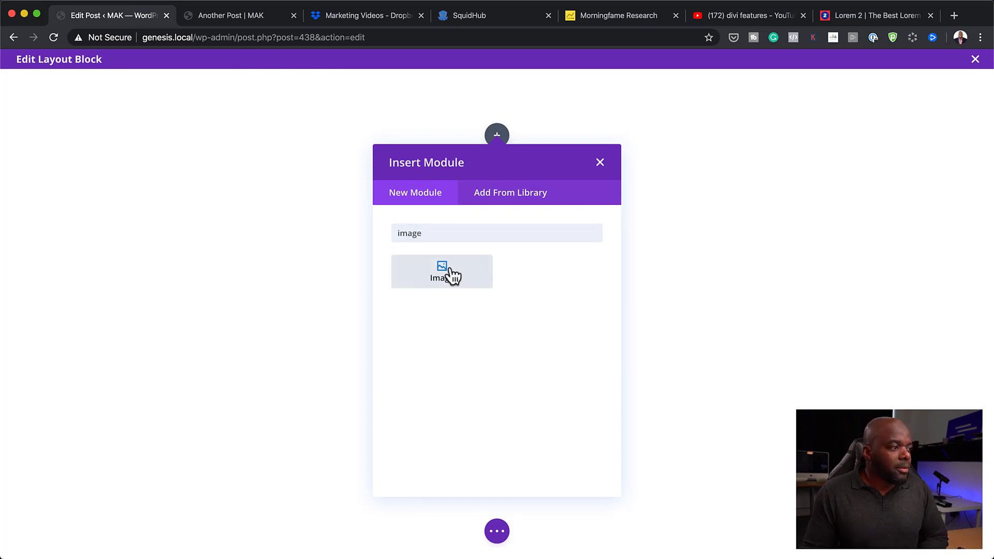
click(444, 273)
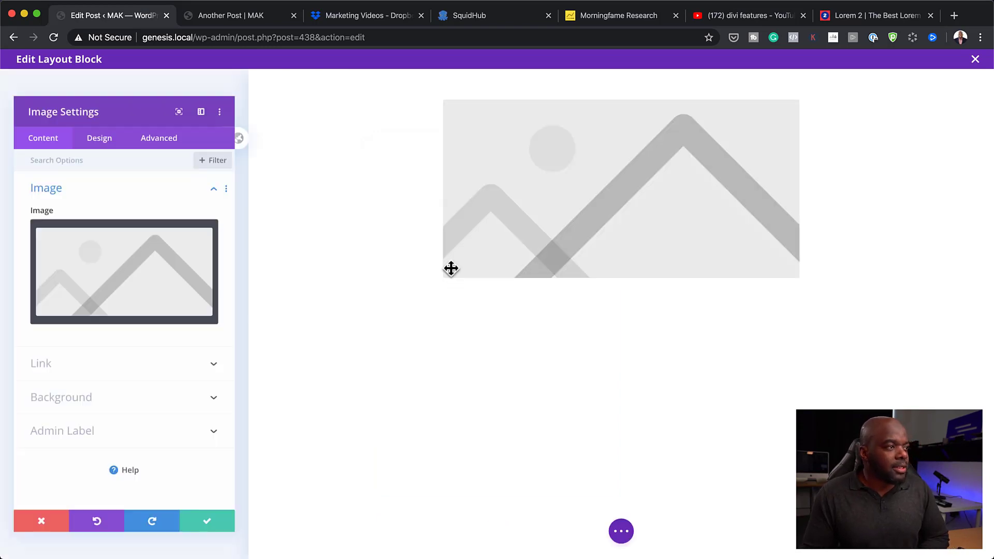
Set the Image module's picture to affection-baby-baby-girl-beautiful-377058-scaled-1.jpg, save the module, and save the layout back into the post
click(147, 273)
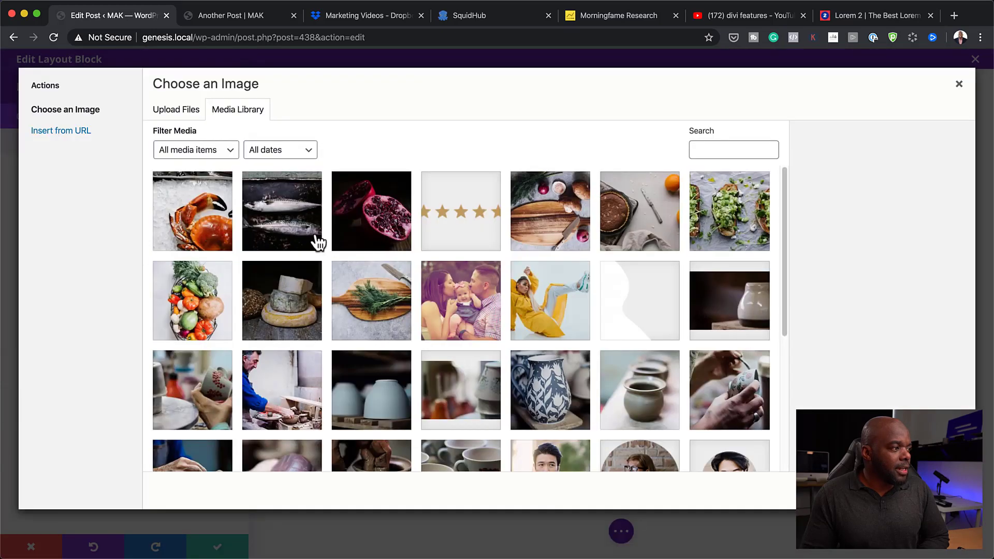
click(480, 275)
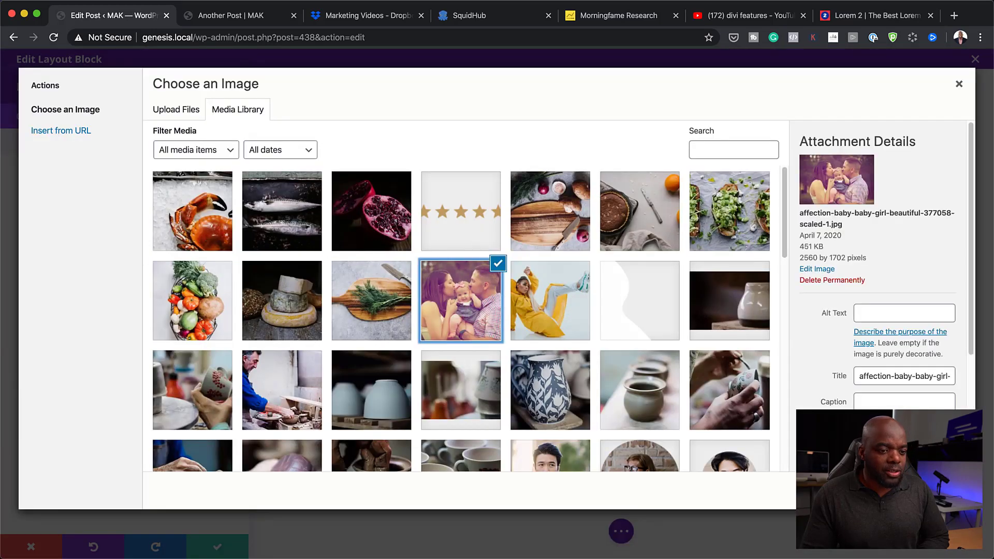
click(926, 491)
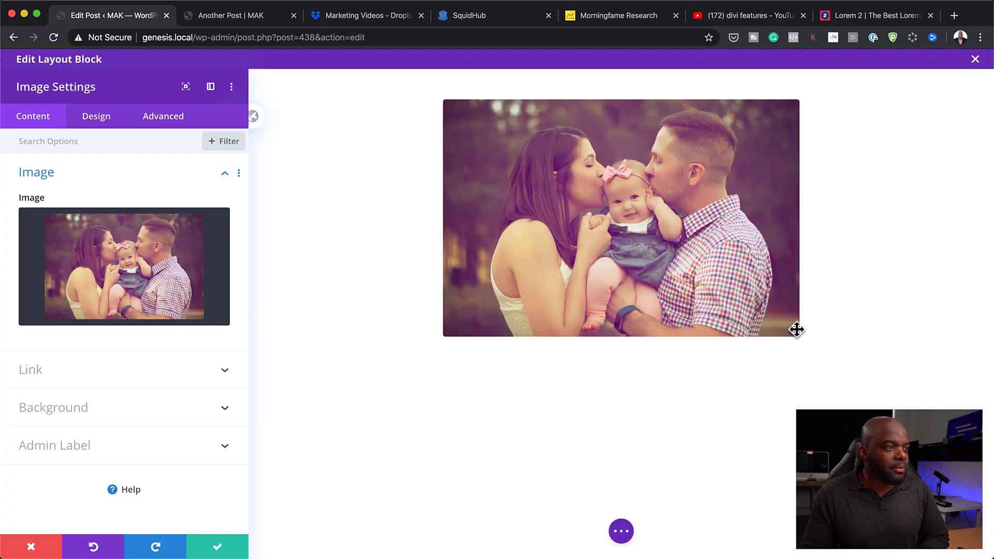
click(216, 548)
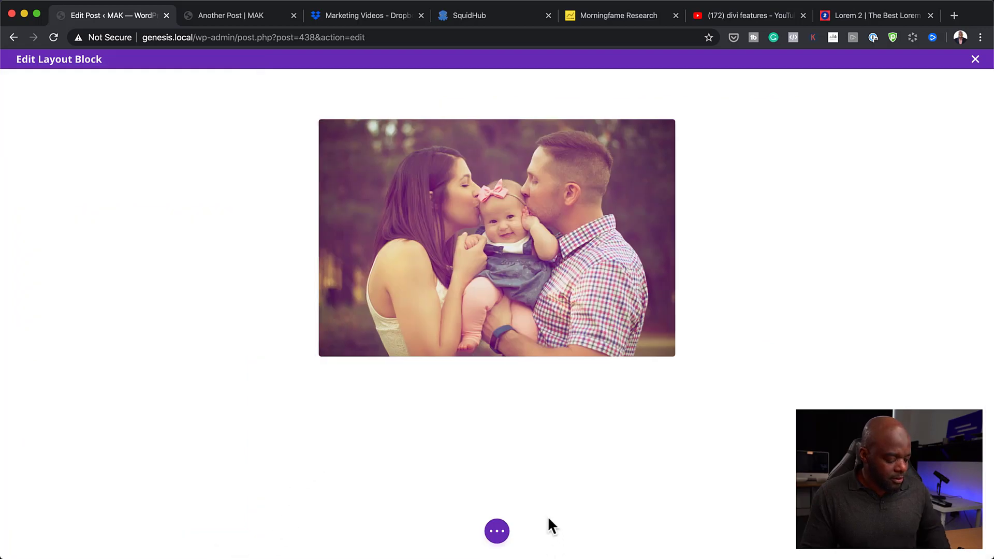
click(547, 529)
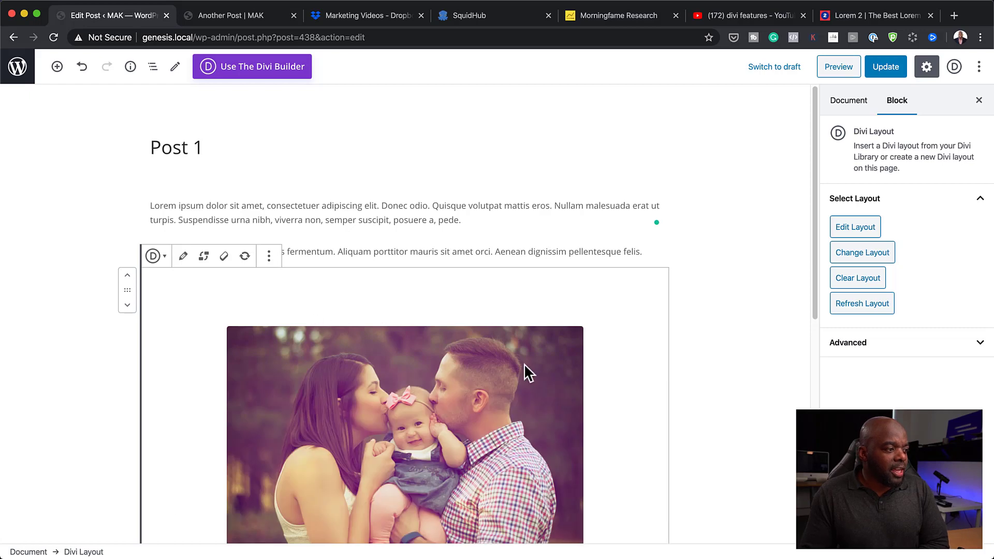
scroll(635, 386, down, 3)
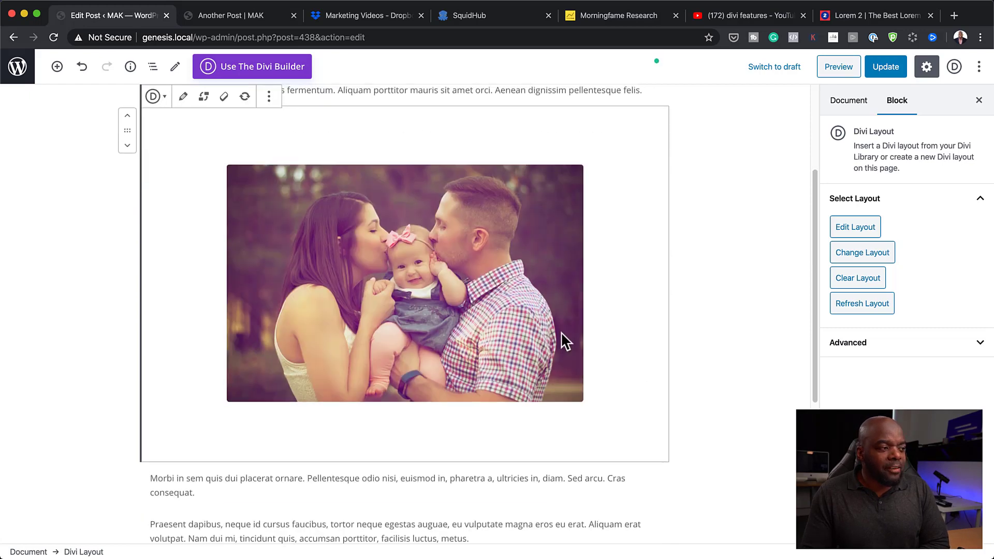
scroll(562, 343, up, 2)
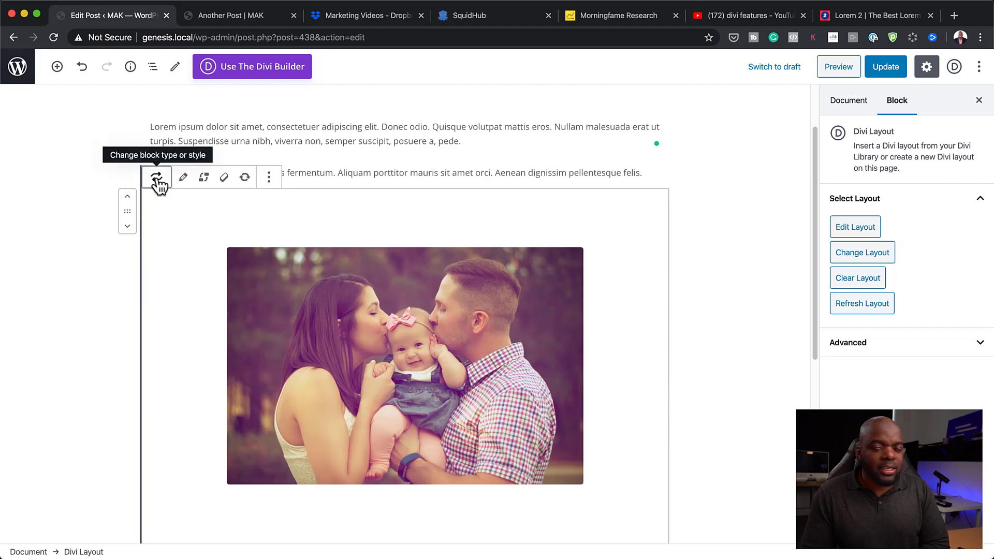
click(269, 179)
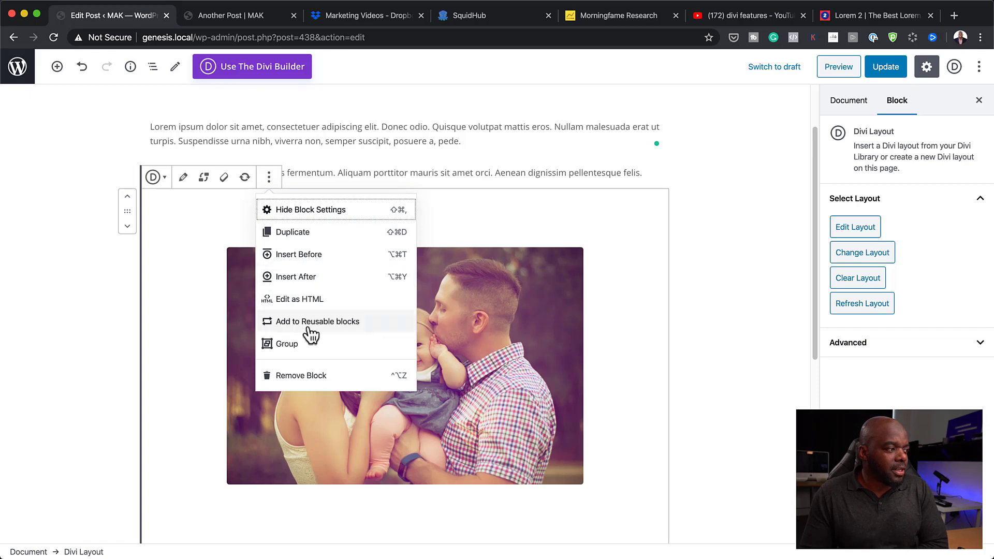
click(696, 235)
scroll(590, 375, down, 5)
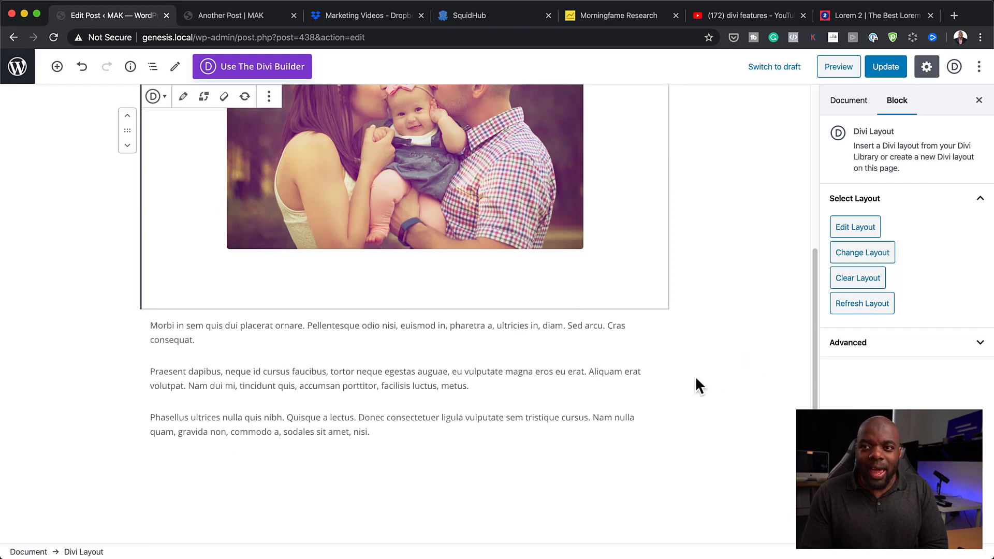
scroll(657, 436, up, 5)
Update Post 1 and view the published page, dismissing the discount popup to check the inserted photo among the paragraphs
click(886, 66)
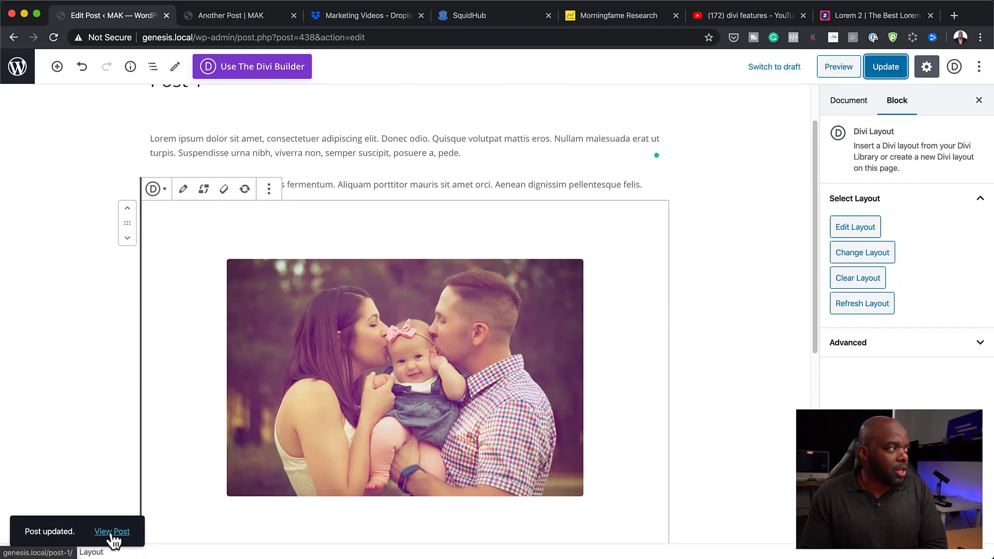
click(112, 533)
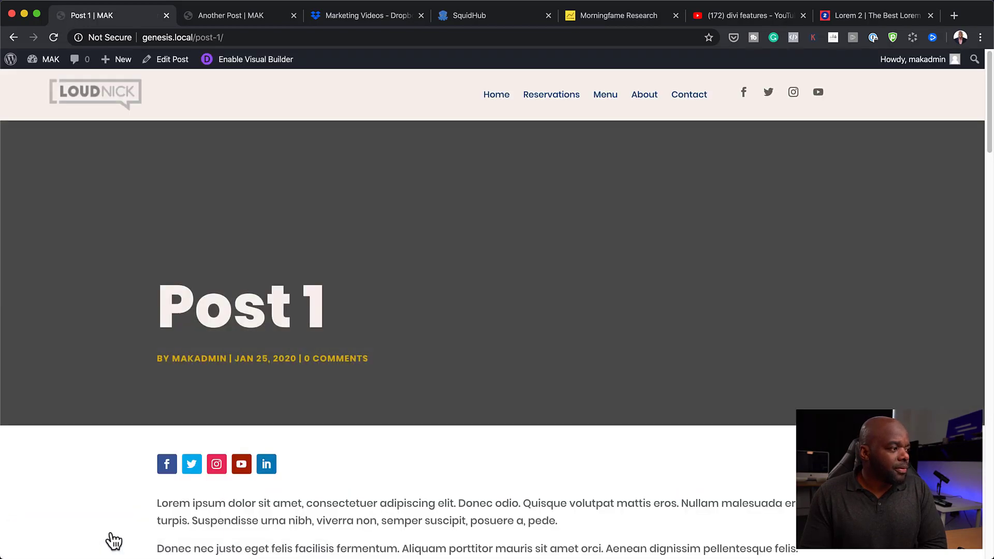
scroll(508, 507, down, 9)
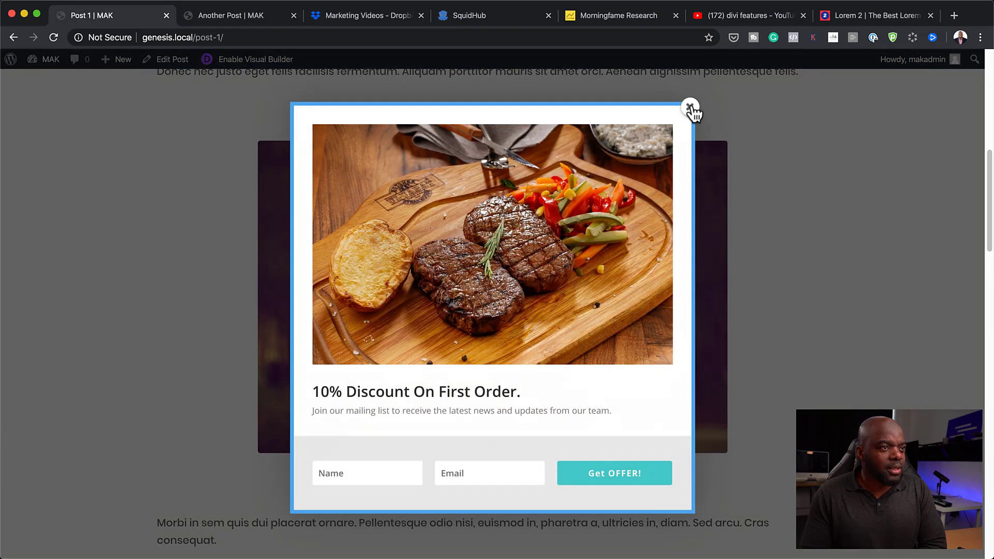
click(690, 107)
scroll(789, 445, down, 8)
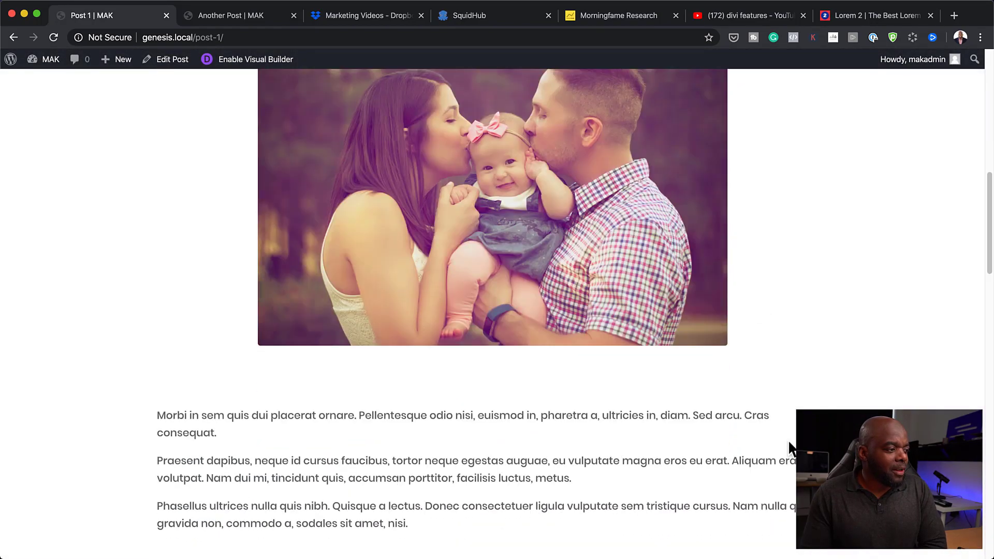
scroll(789, 445, up, 3)
scroll(789, 448, up, 6)
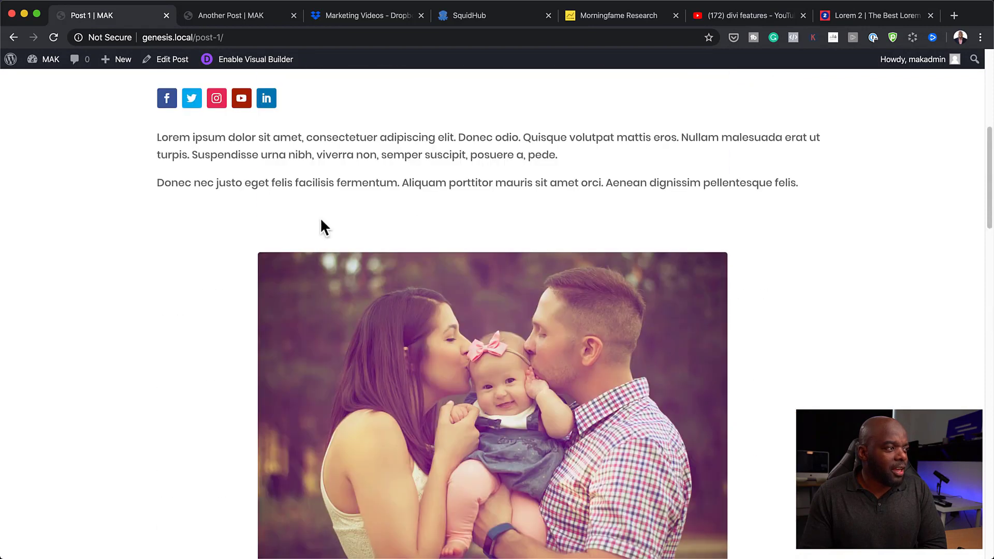